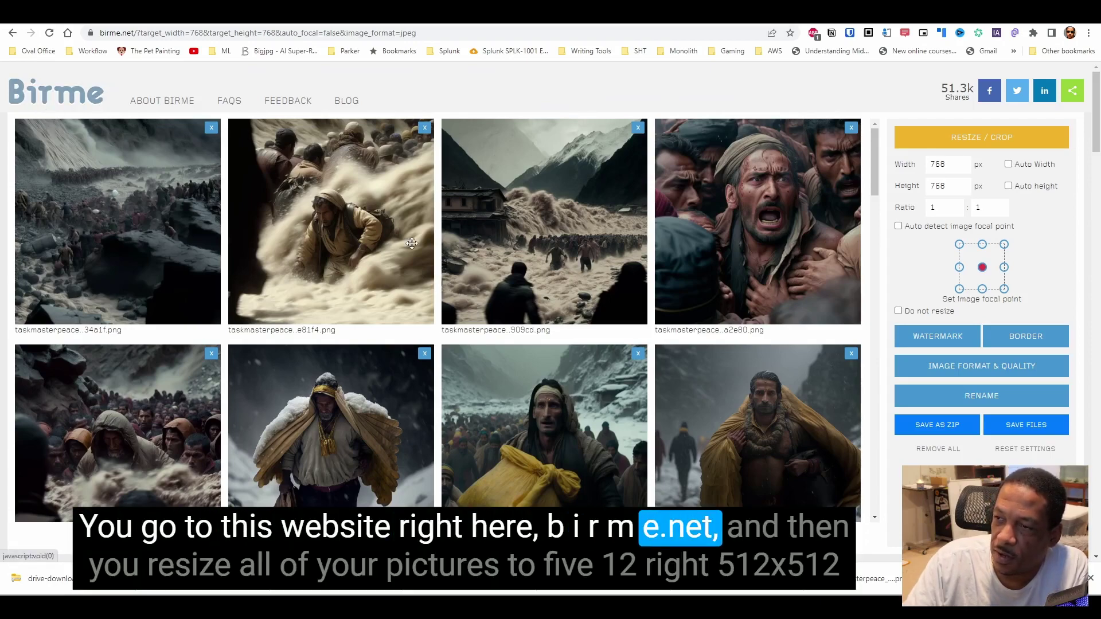
Scroll through the loaded batch of PNG thumbnails in Birme, still at 768 × 768.
scroll(548, 314, down, 5)
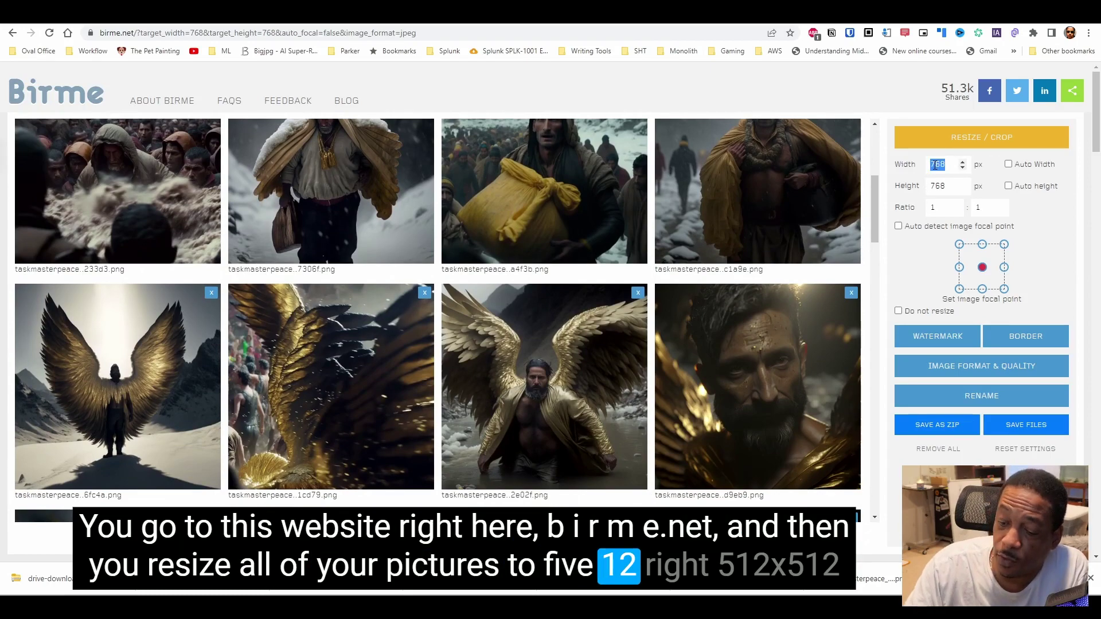
Set Birme's width and height to 512 × 512 for all images.
text(512)
click(943, 187)
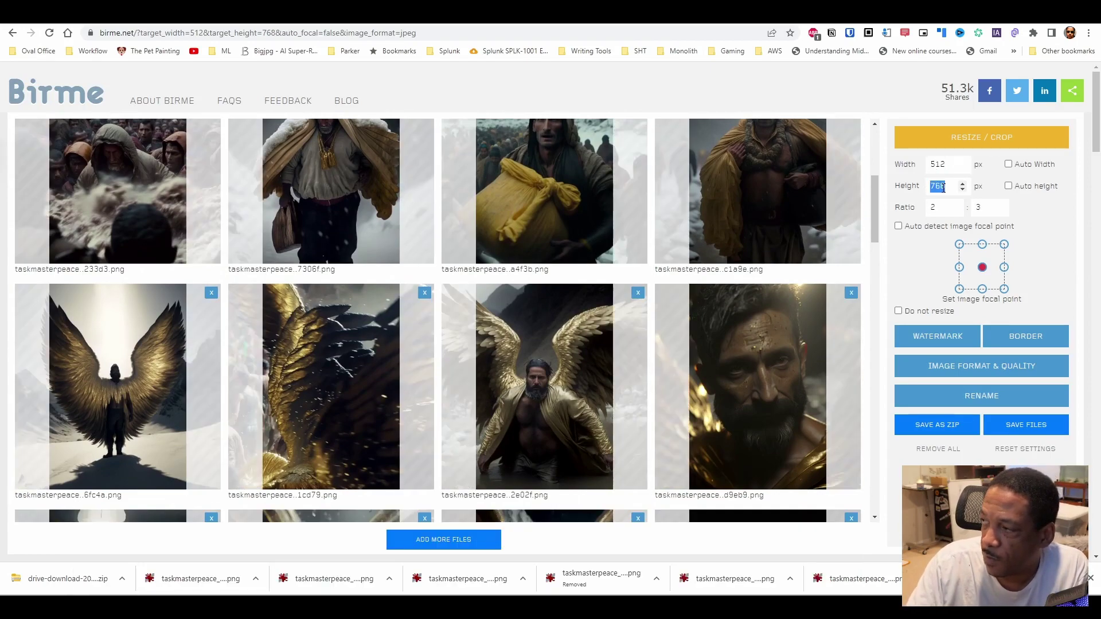
key(shift+Tab)
scroll(500, 478, down, 3)
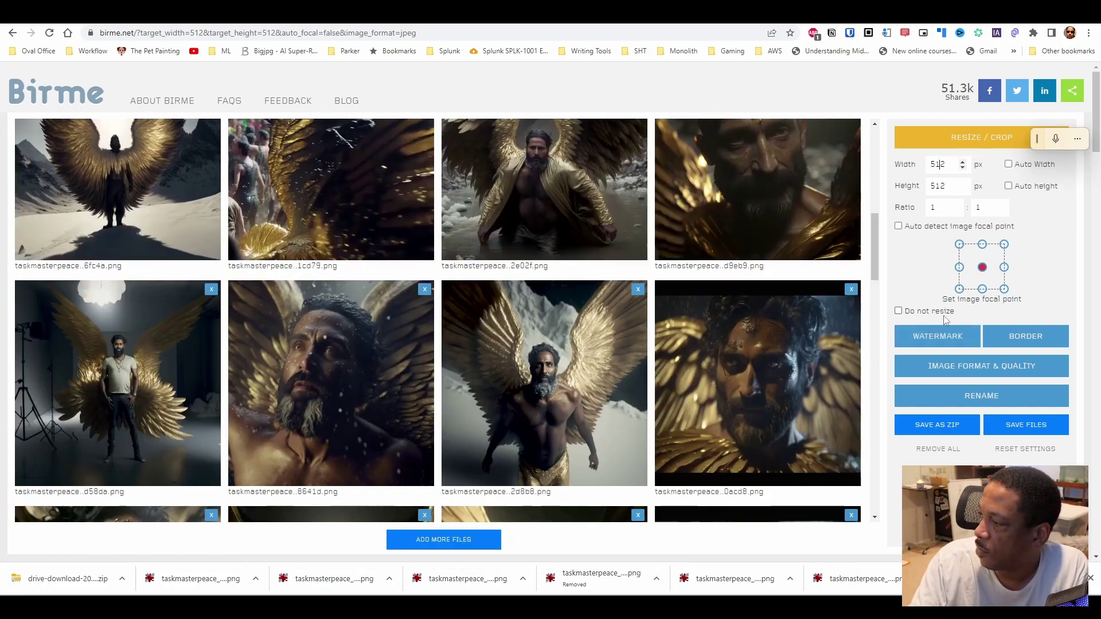
Save the resized images as a zip and open the download's options.
click(974, 424)
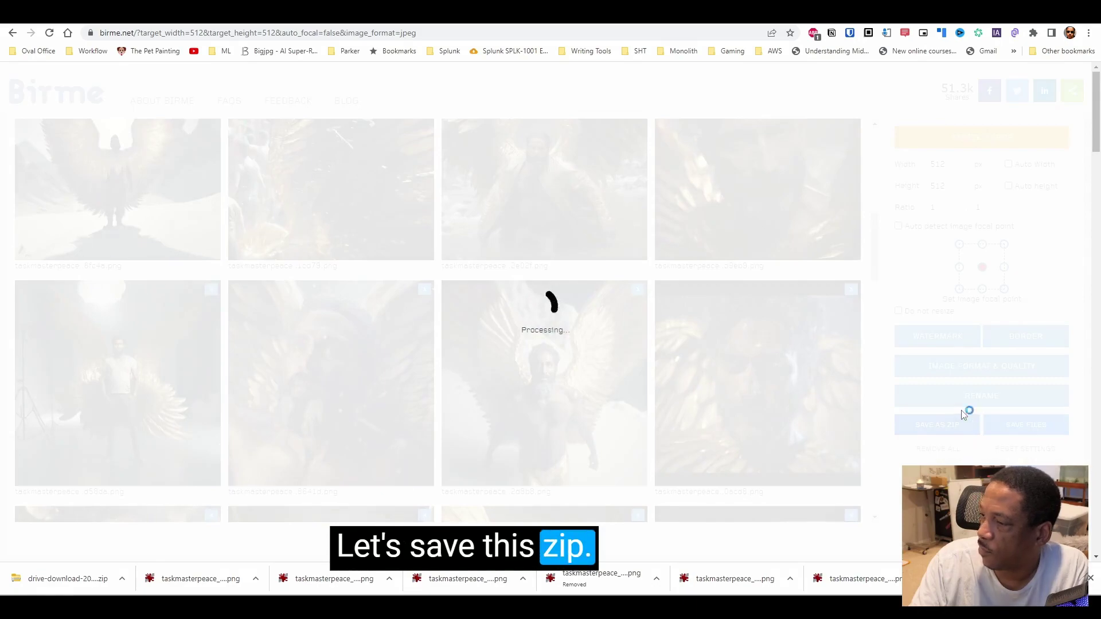
key(Return)
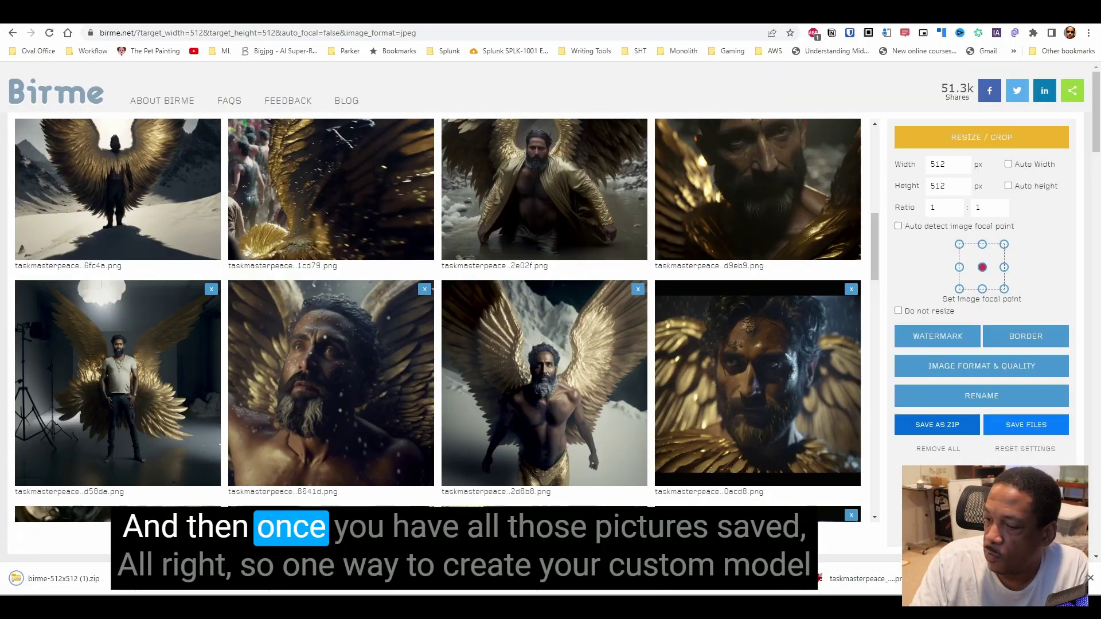
right_click(112, 578)
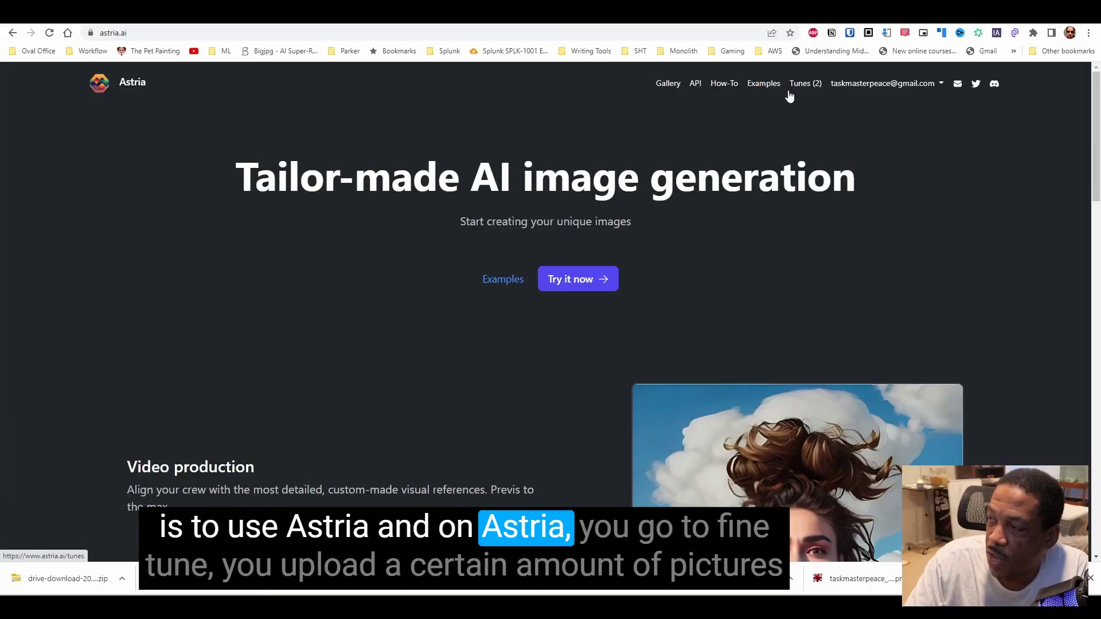
Start a new fine-tune form in Astria, then go back to the Tunes list.
click(758, 89)
click(966, 140)
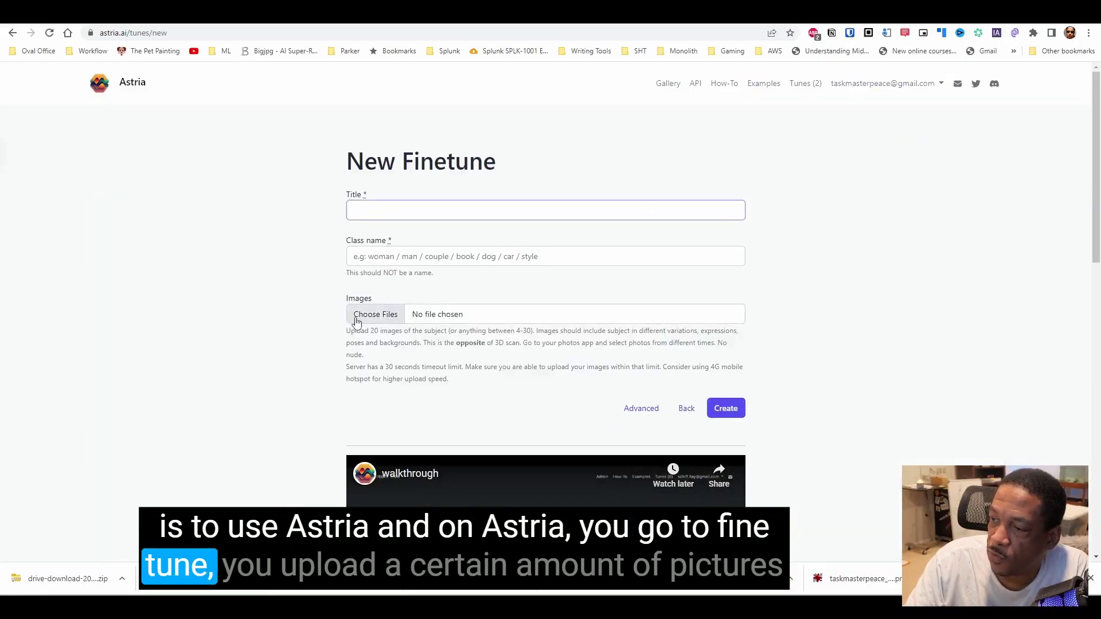
click(12, 33)
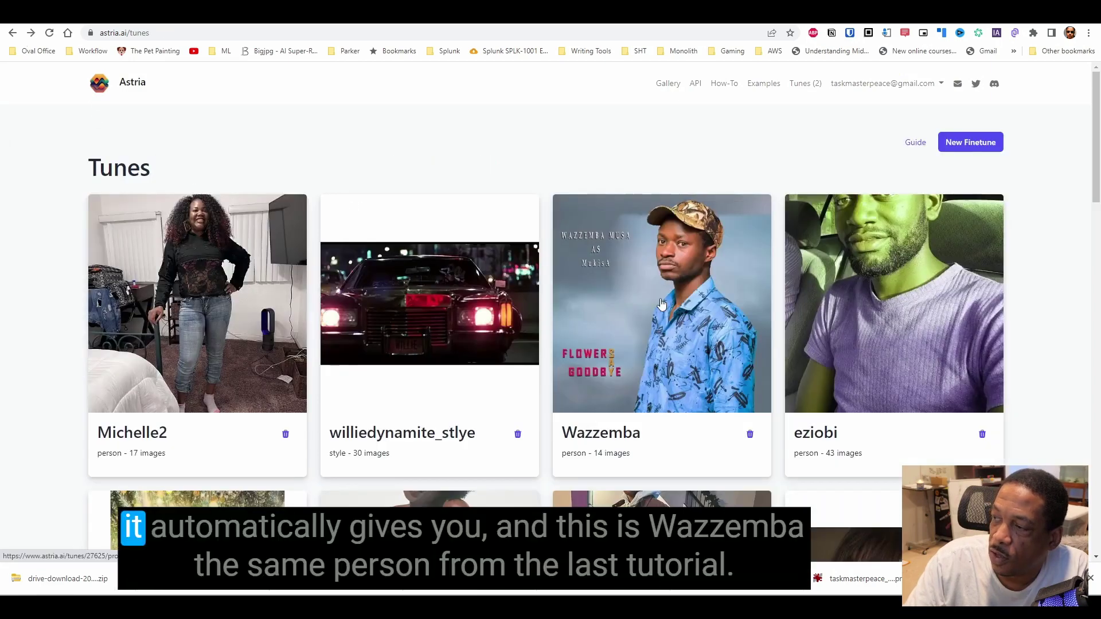
Browse the Wazzemba tune's prompts and sample images, selecting prompt 7's text.
click(661, 303)
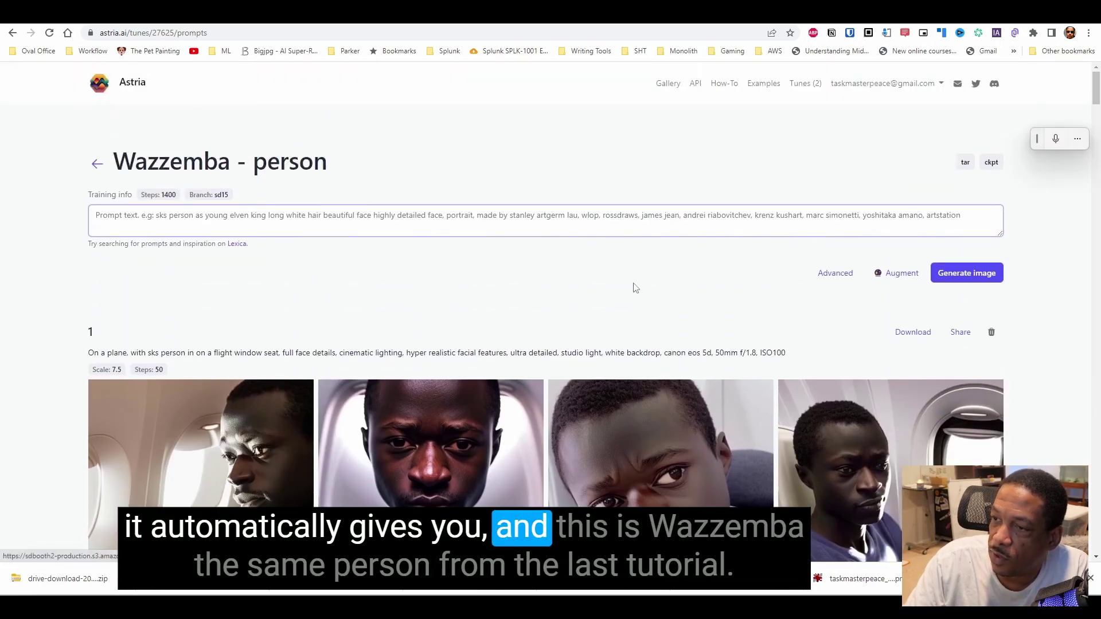
scroll(615, 285, down, 2)
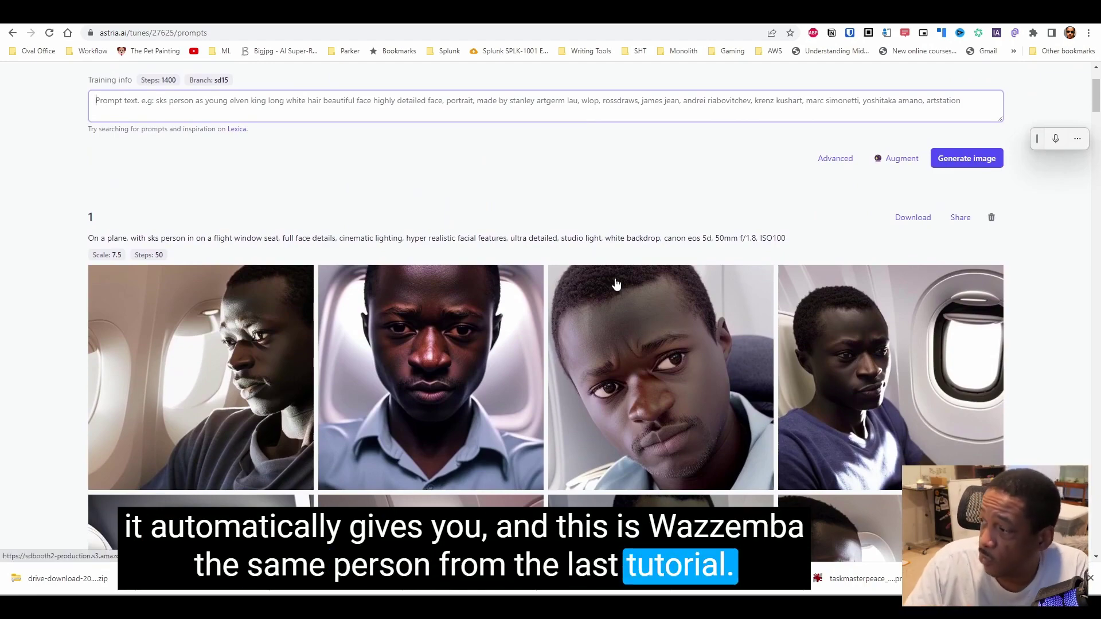
scroll(616, 281, up, 1)
scroll(616, 278, up, 1)
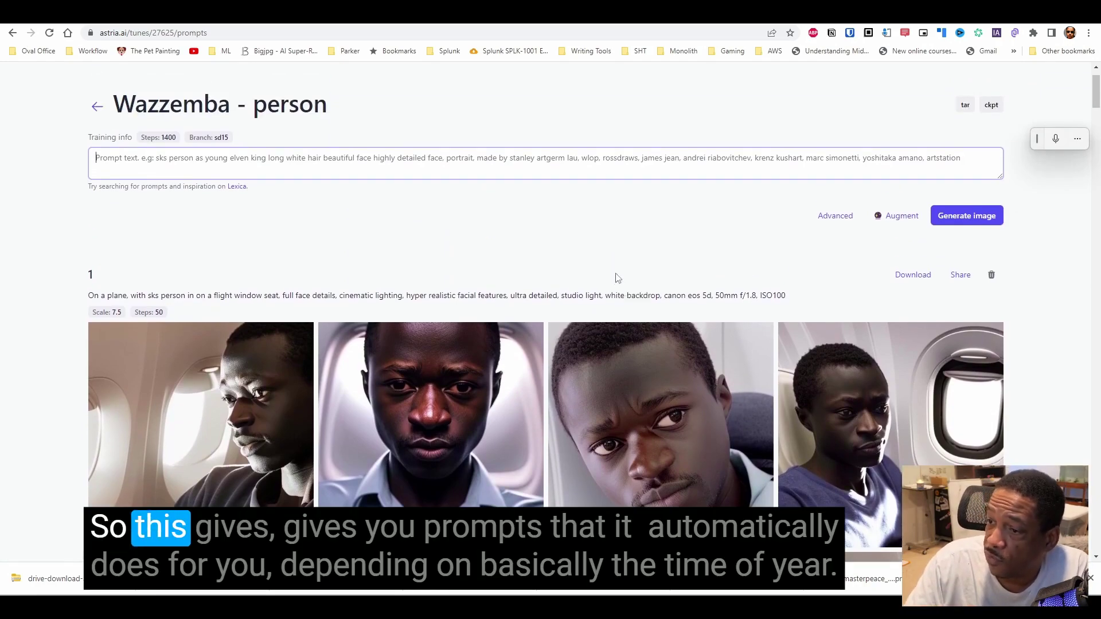
scroll(617, 277, down, 20)
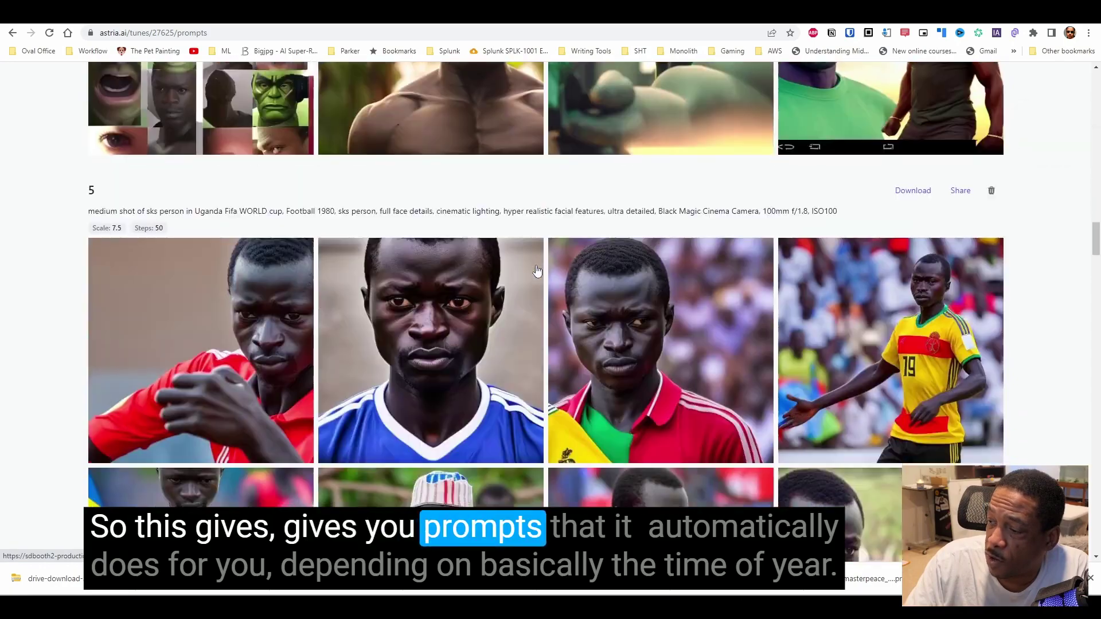
scroll(537, 270, down, 20)
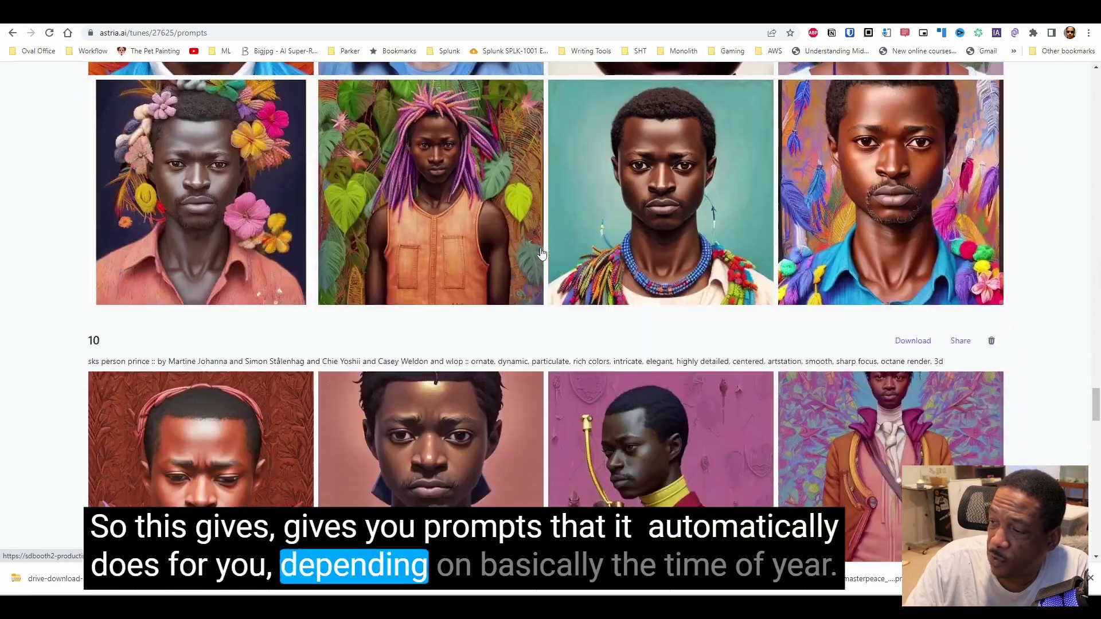
scroll(541, 252, down, 12)
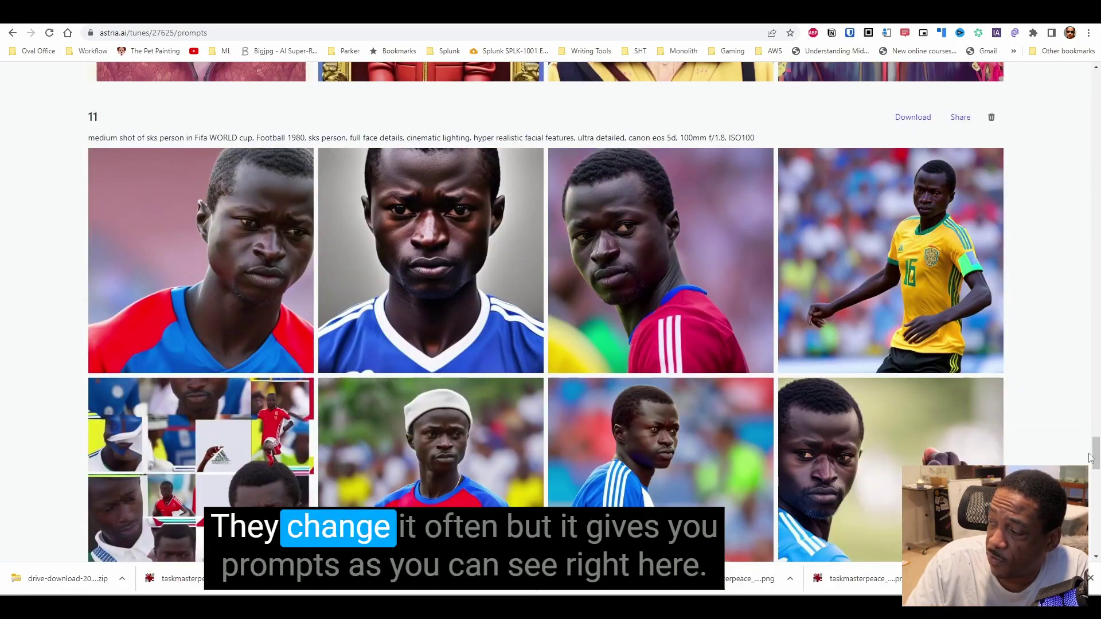
drag(1090, 457, 1052, 297)
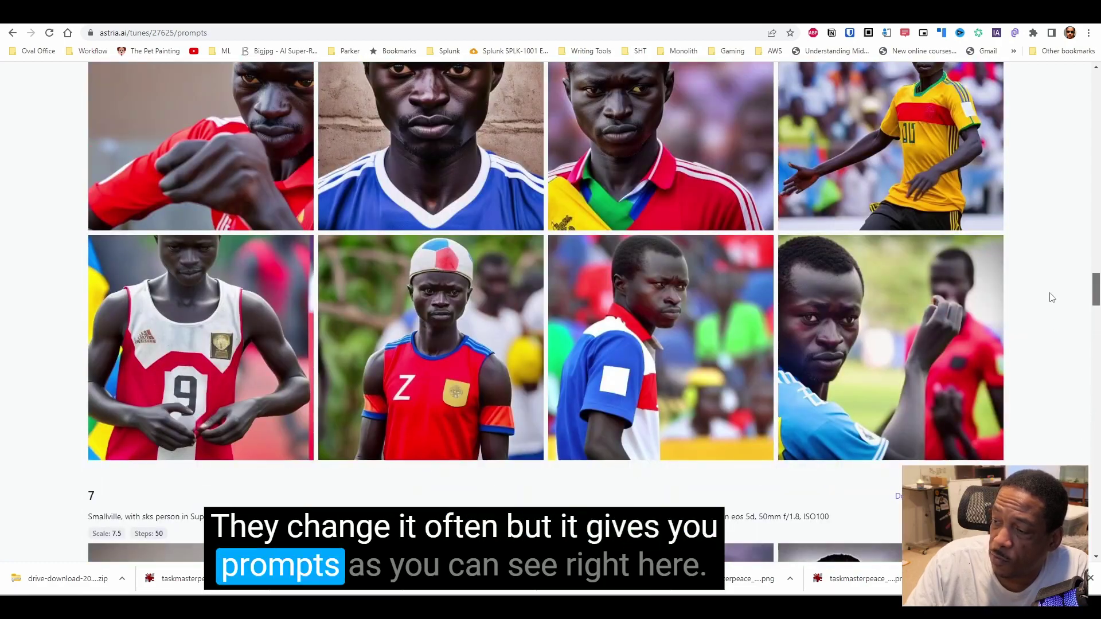
scroll(1052, 297, down, 3)
triple_click(172, 314)
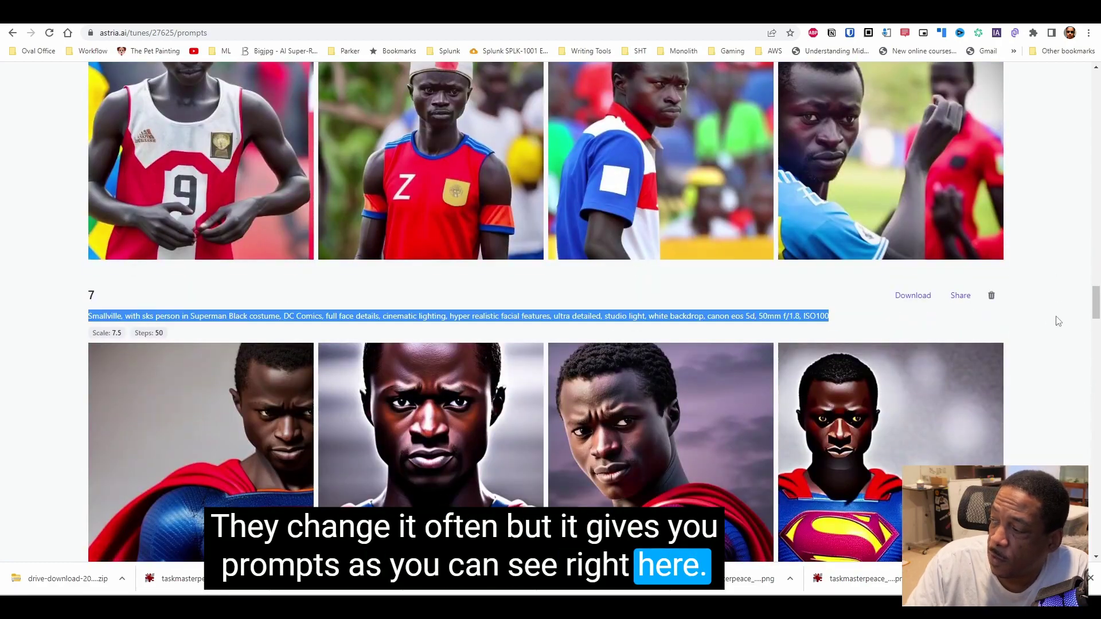
drag(1094, 288, 1096, 74)
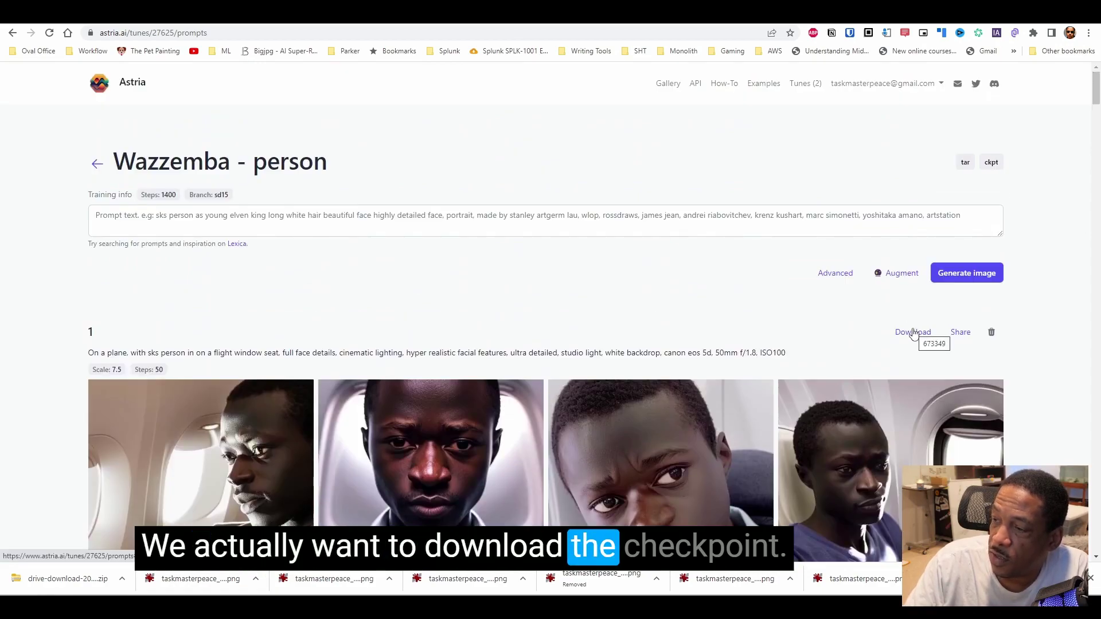
click(98, 164)
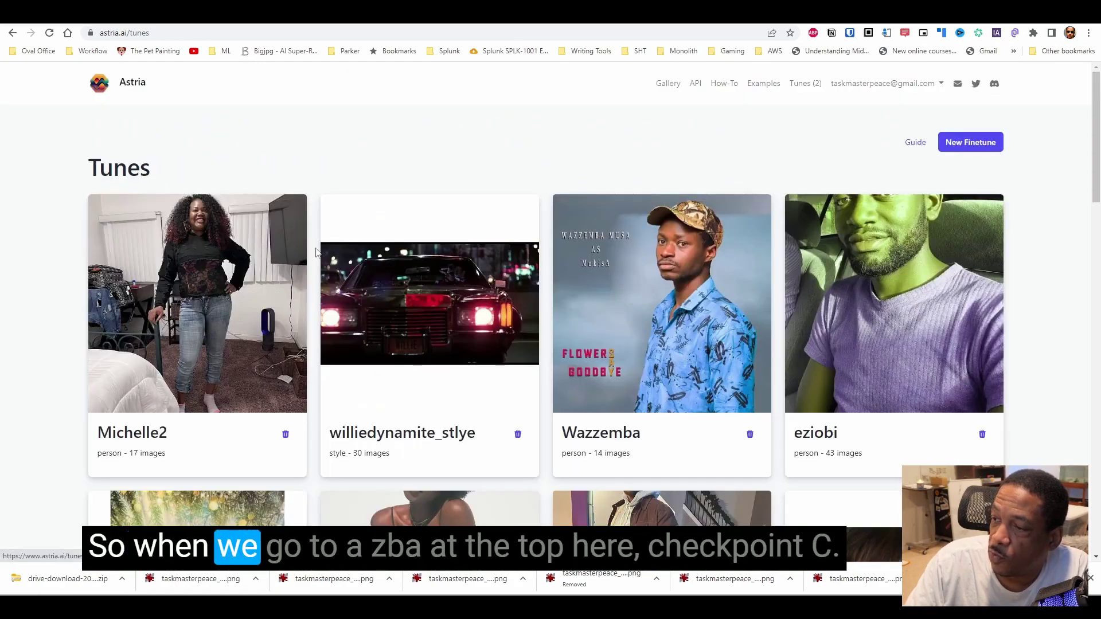
click(648, 306)
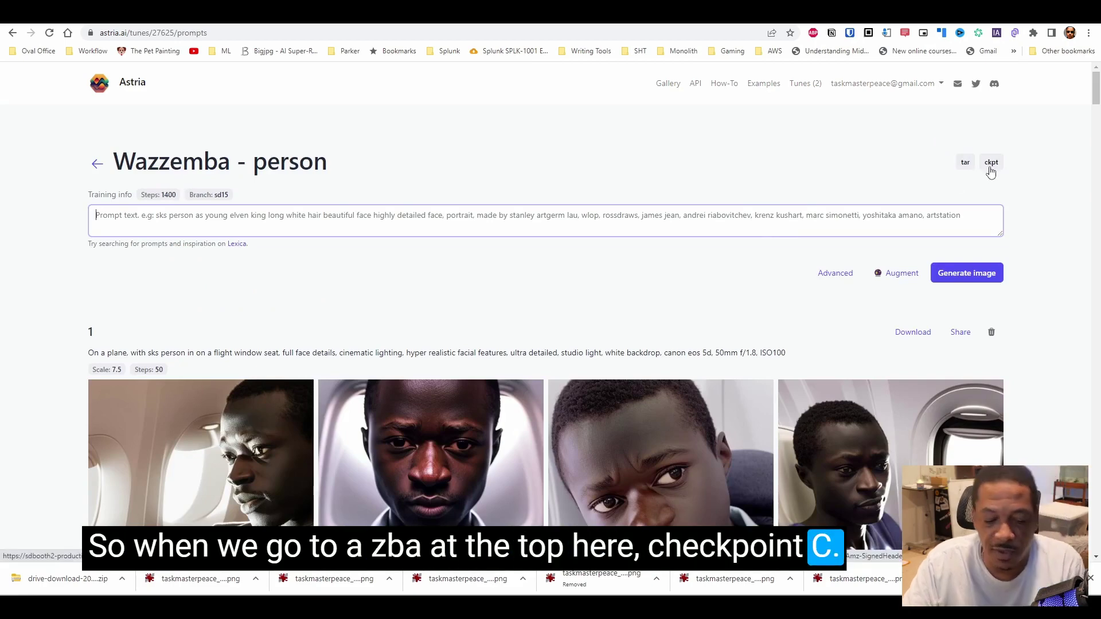
key(ctrl+plus)
key(ctrl+plus)
key(ctrl+plus)
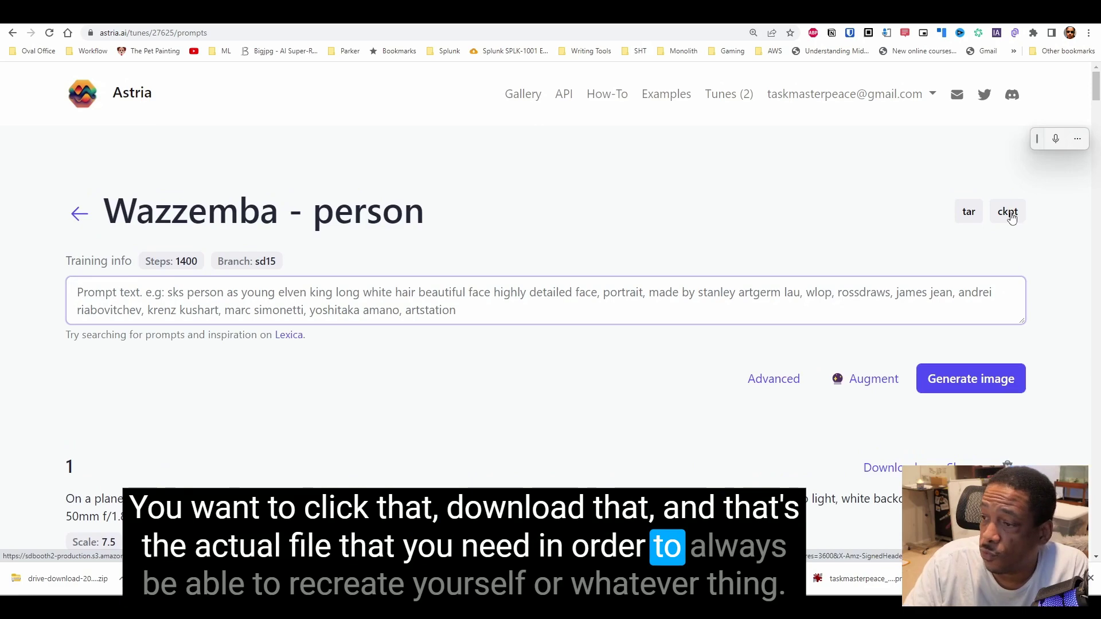
scroll(504, 294, down, 5)
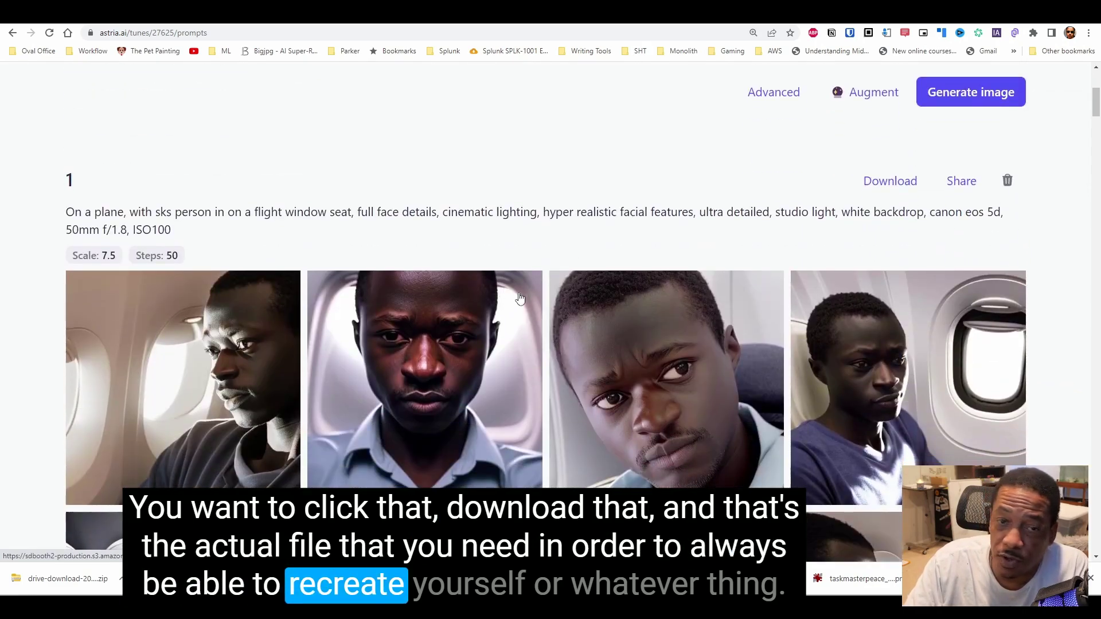
scroll(528, 286, up, 3)
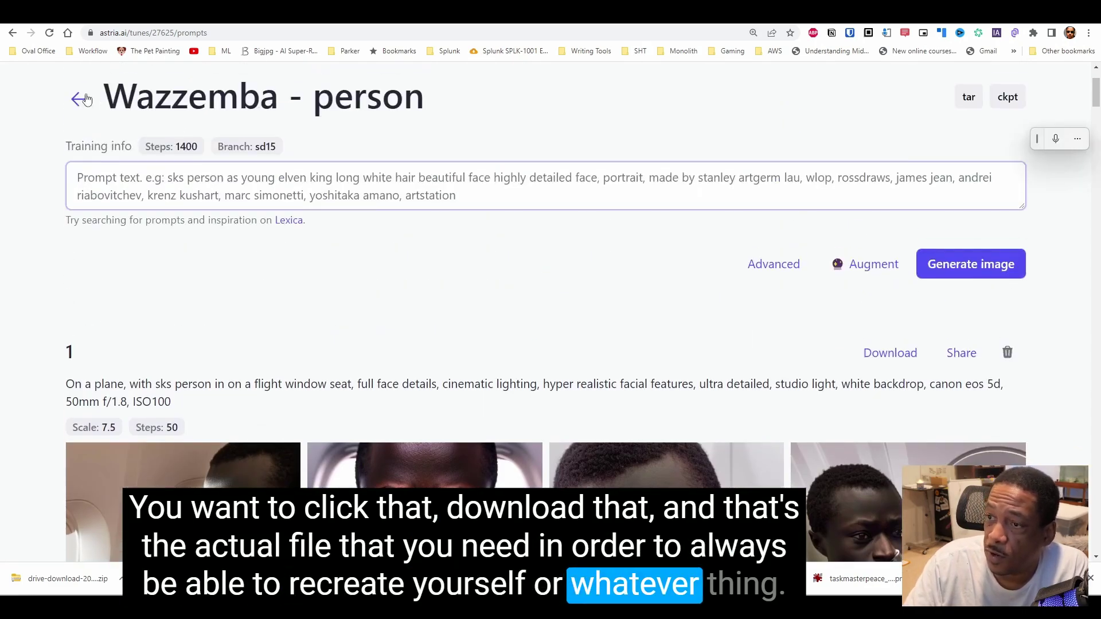
click(80, 99)
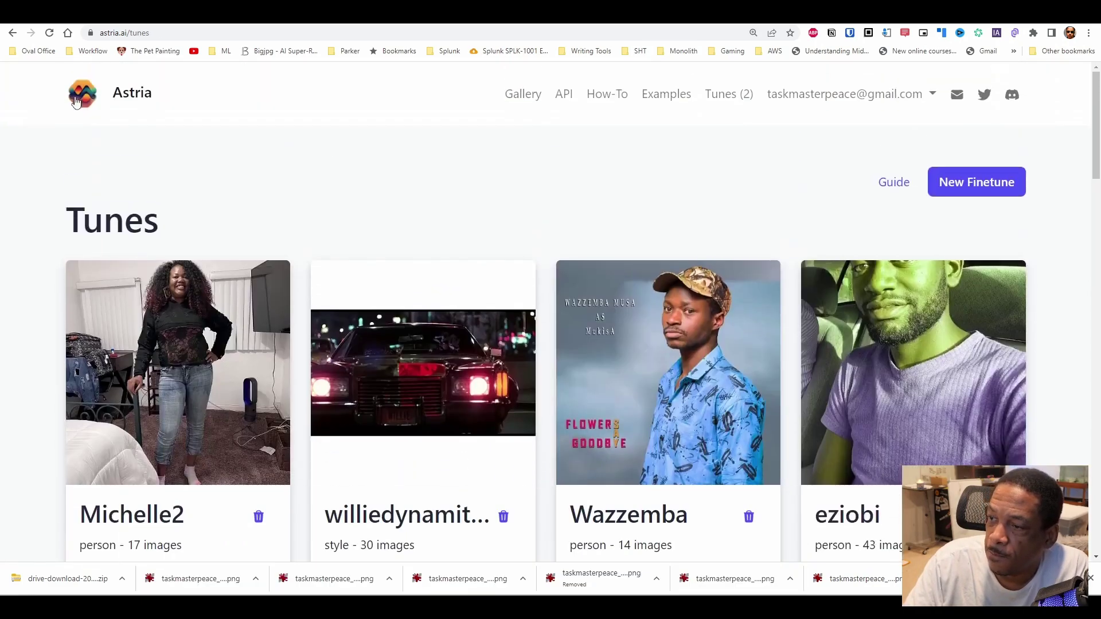
Open Astria's gallery of example prompts and glance through it.
click(524, 98)
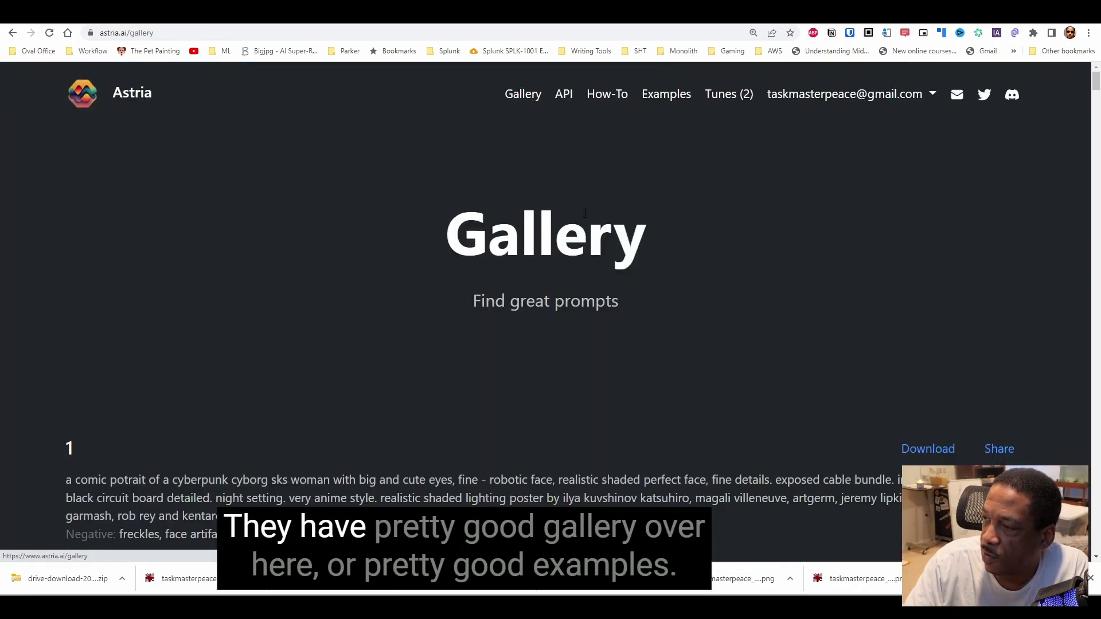
scroll(584, 213, down, 6)
scroll(611, 119, up, 6)
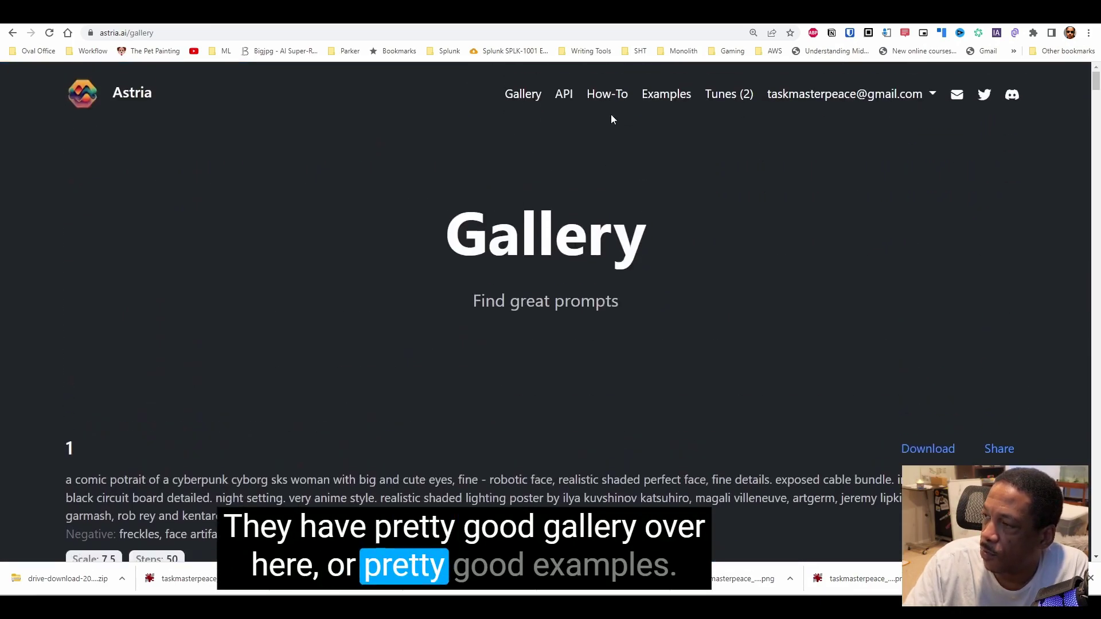
Browse the Examples page through the Car, Hat, Concepts, Woman and Man sections.
click(666, 95)
scroll(581, 245, down, 5)
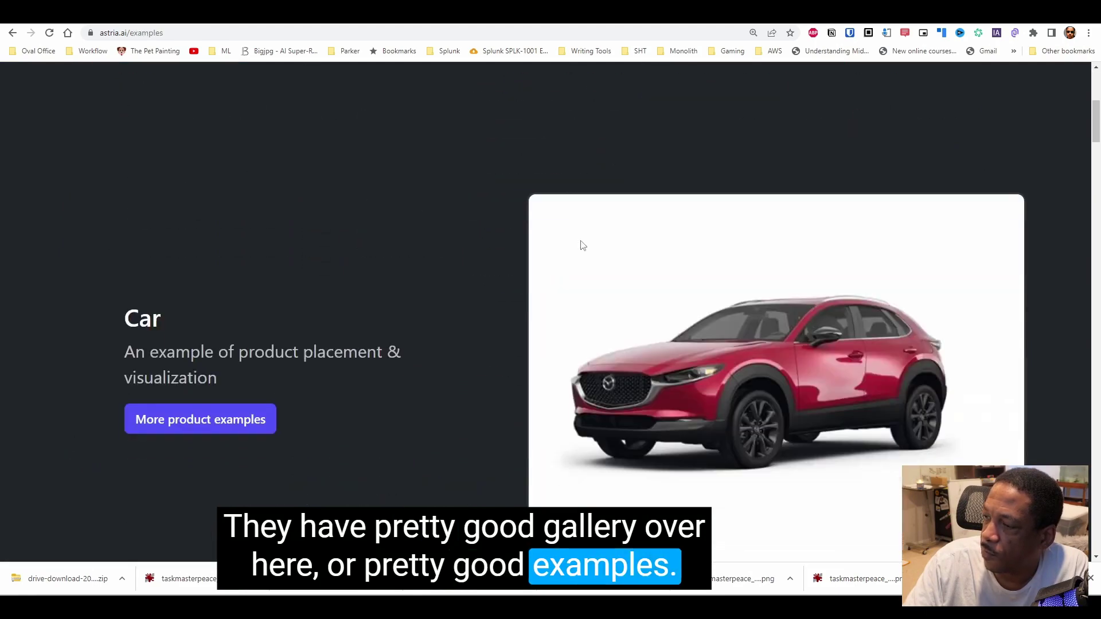
scroll(422, 298, down, 3)
scroll(258, 266, down, 4)
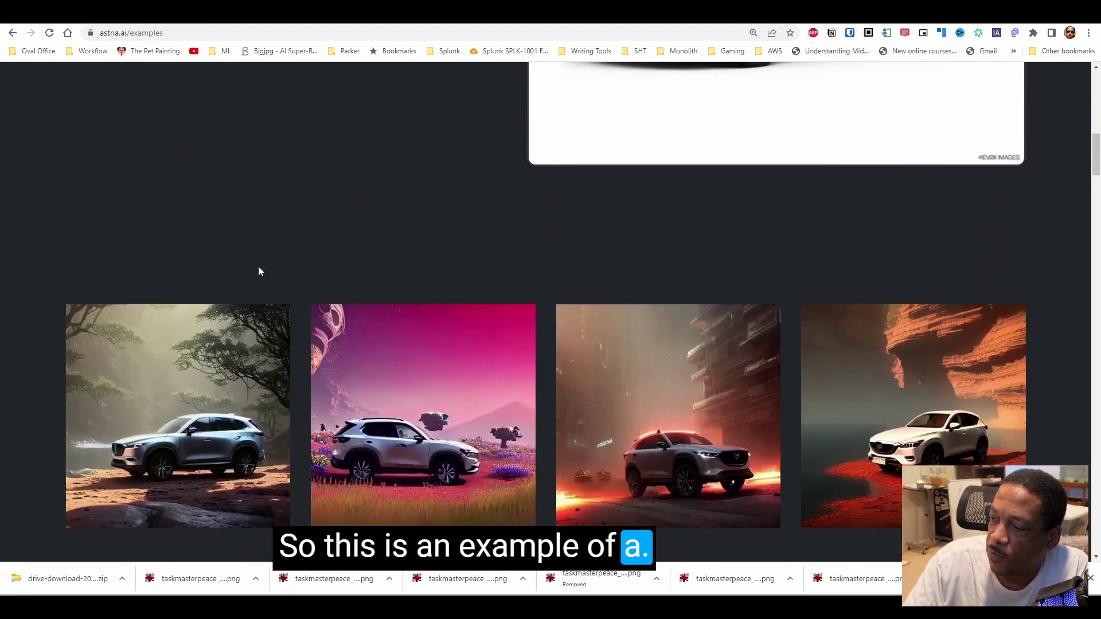
scroll(258, 270, down, 4)
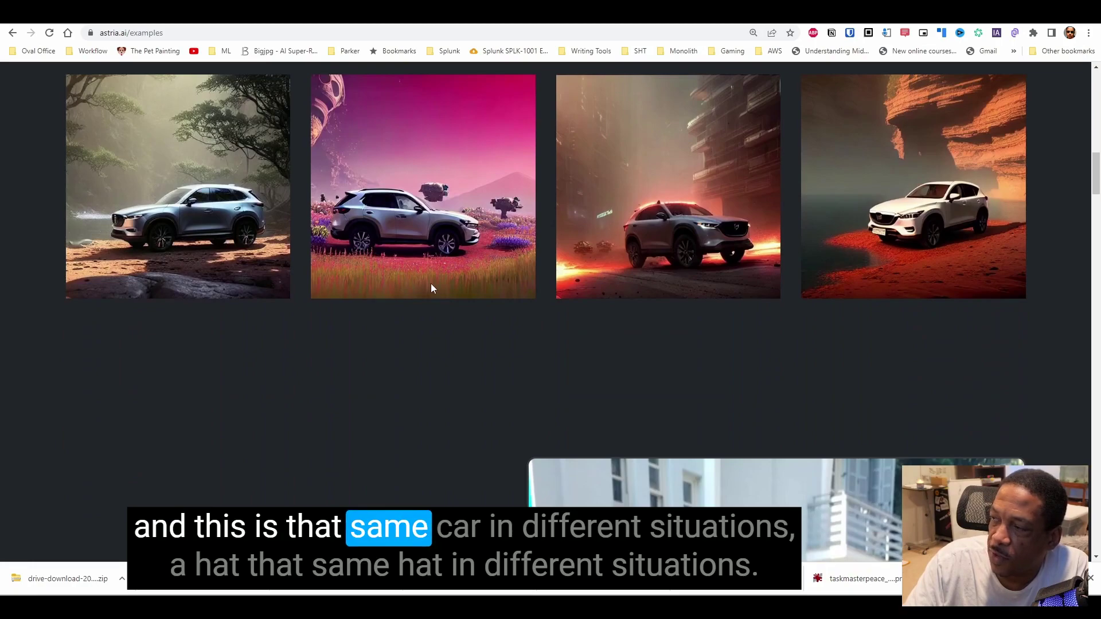
scroll(431, 284, down, 10)
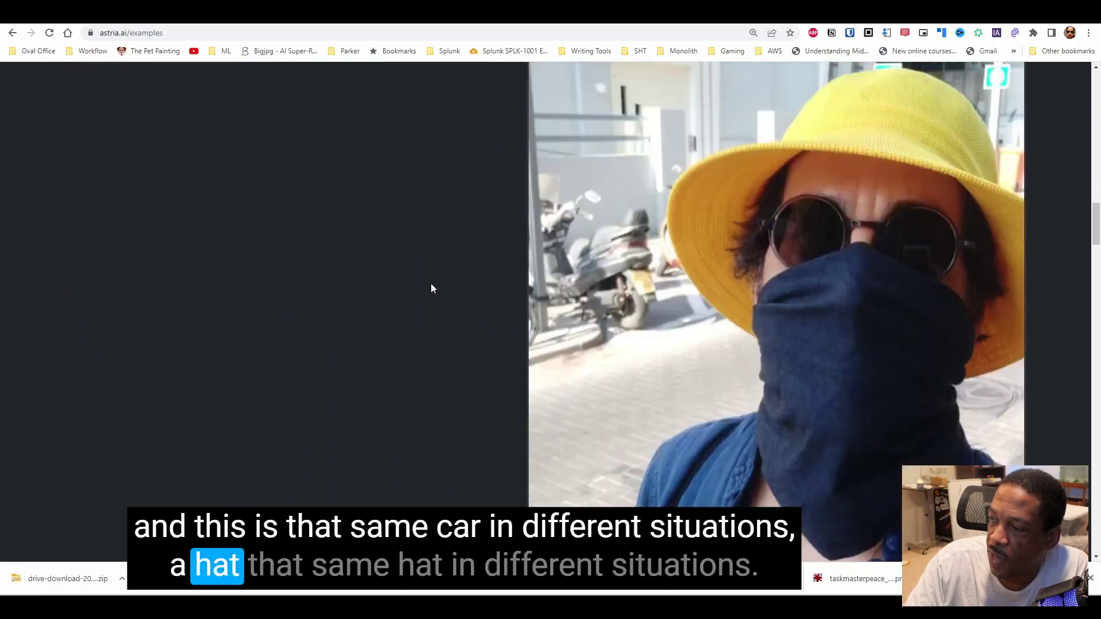
scroll(431, 284, down, 15)
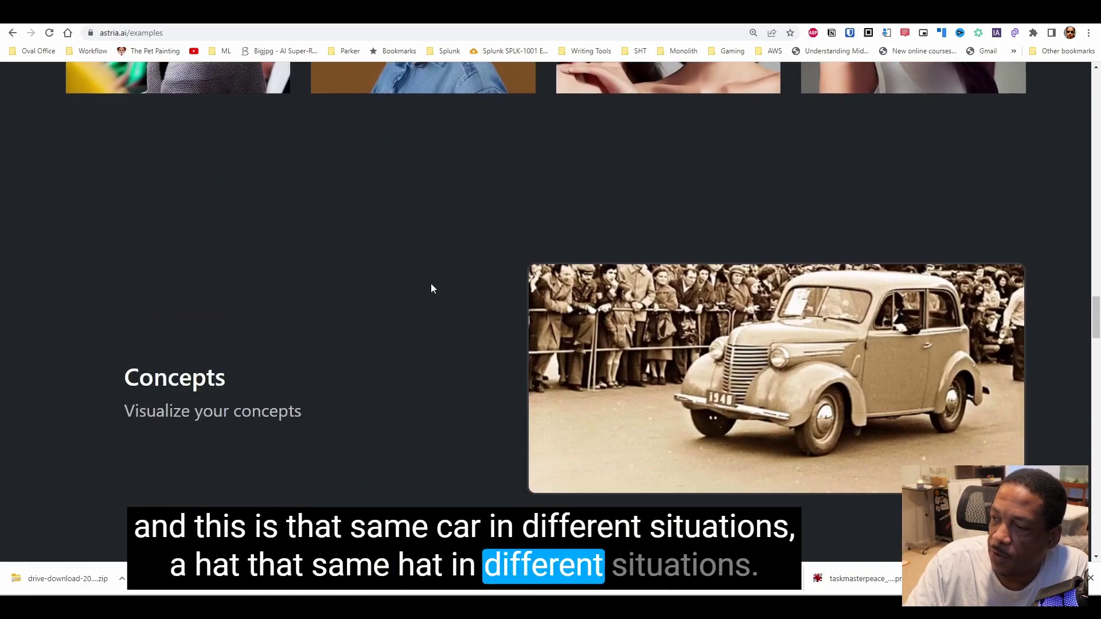
scroll(431, 284, down, 10)
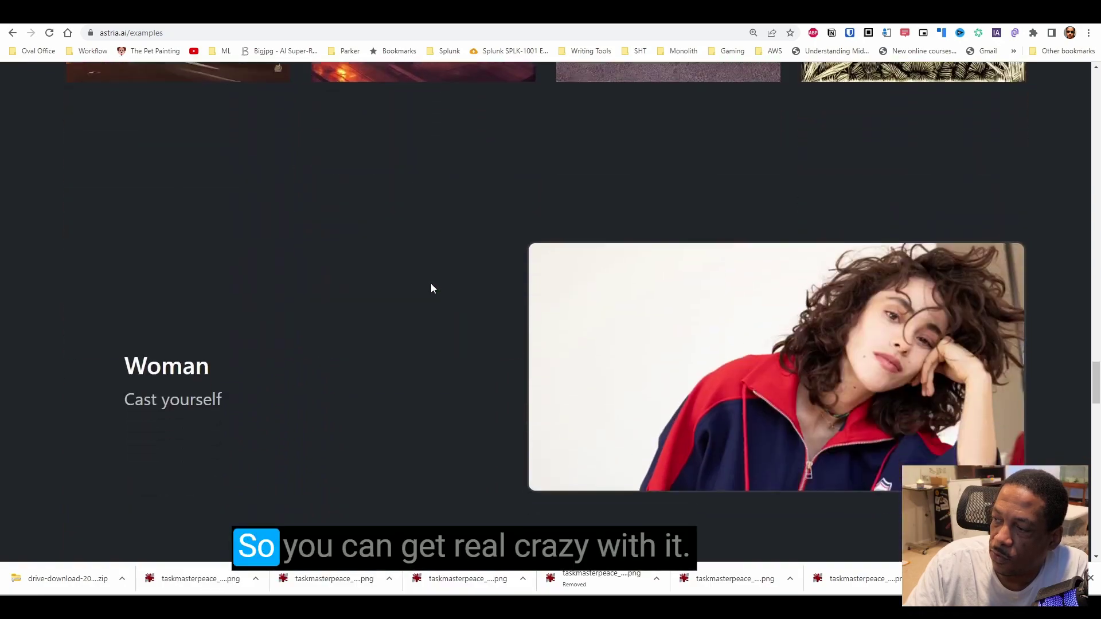
scroll(431, 287, down, 4)
scroll(432, 286, up, 9)
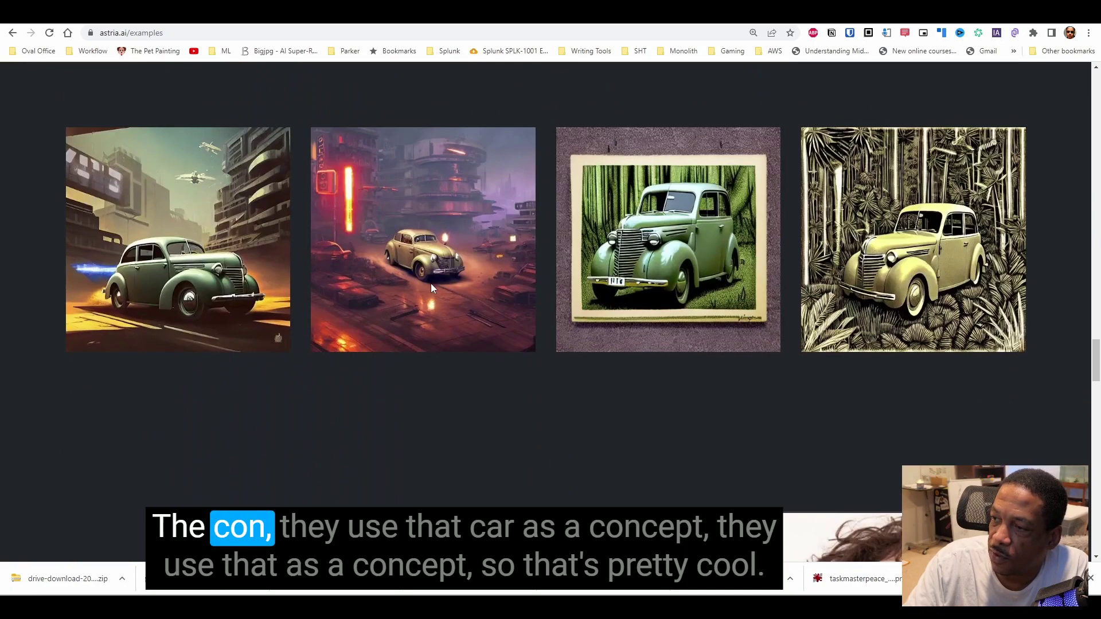
scroll(431, 287, up, 5)
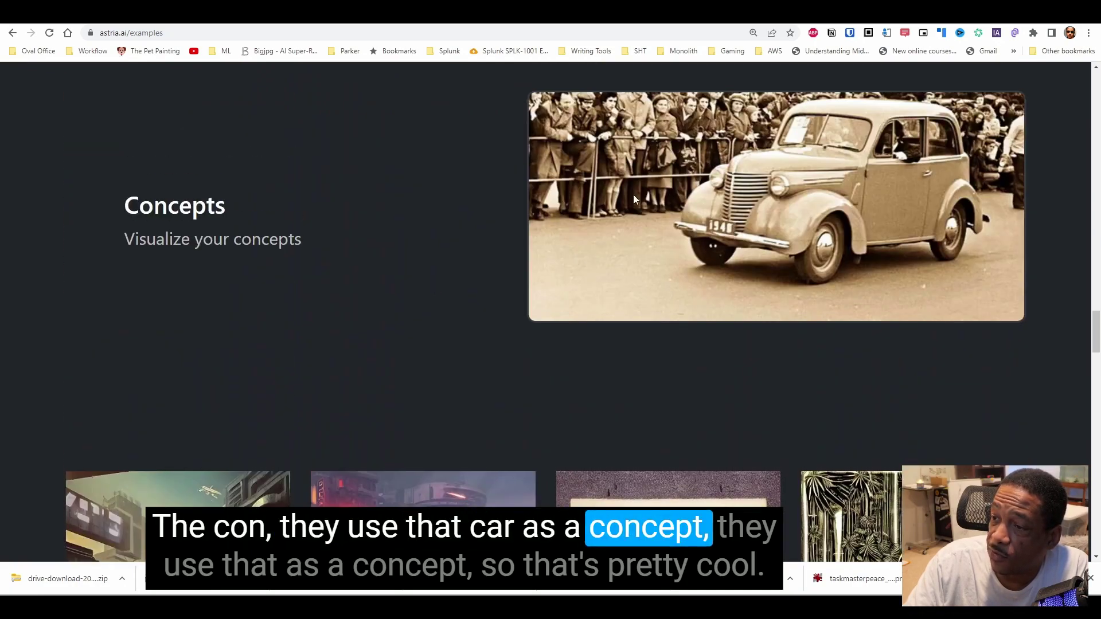
scroll(775, 228, down, 4)
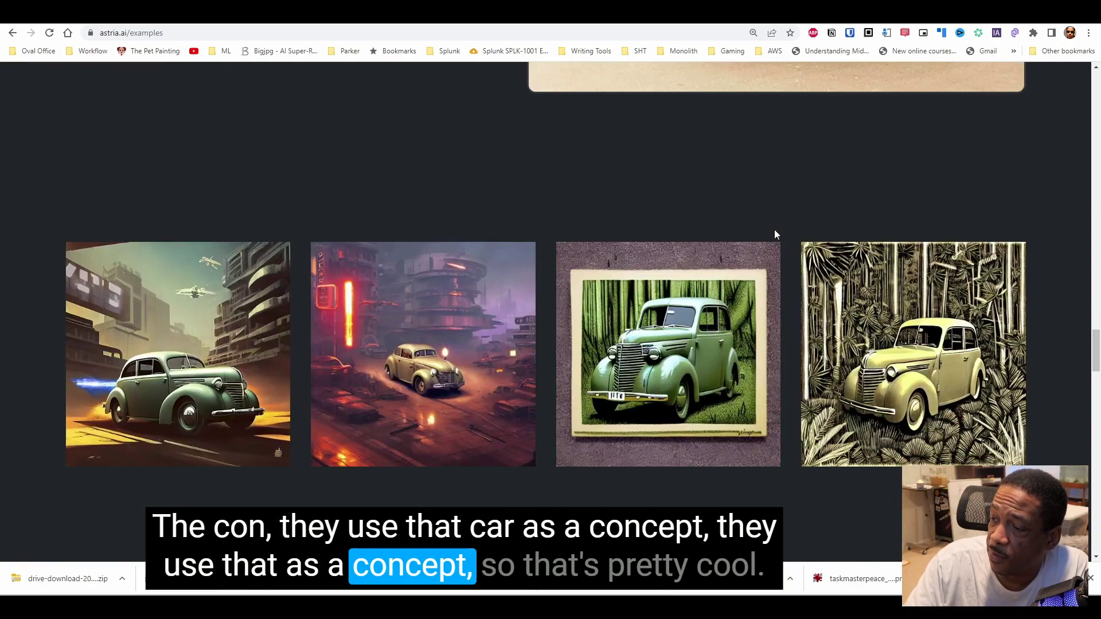
scroll(774, 234, down, 13)
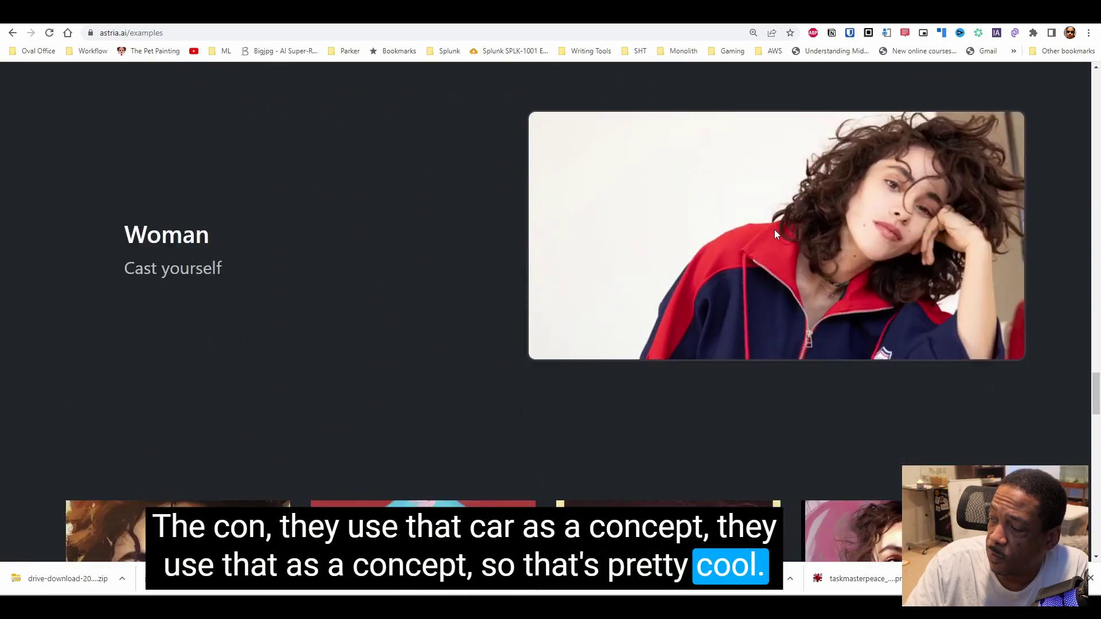
scroll(773, 233, down, 10)
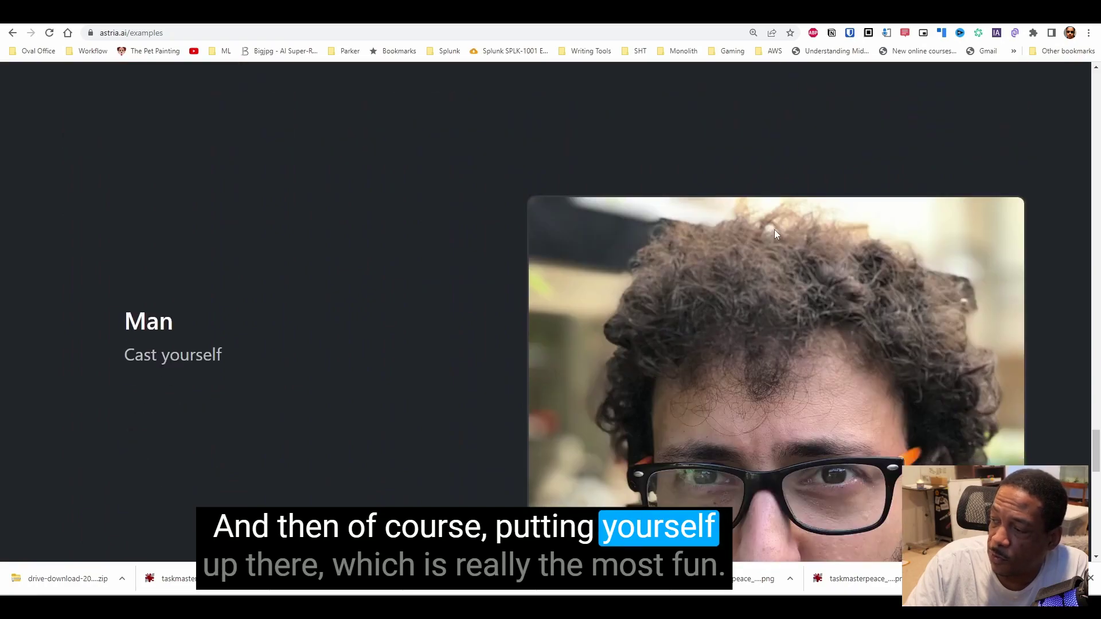
scroll(737, 246, down, 12)
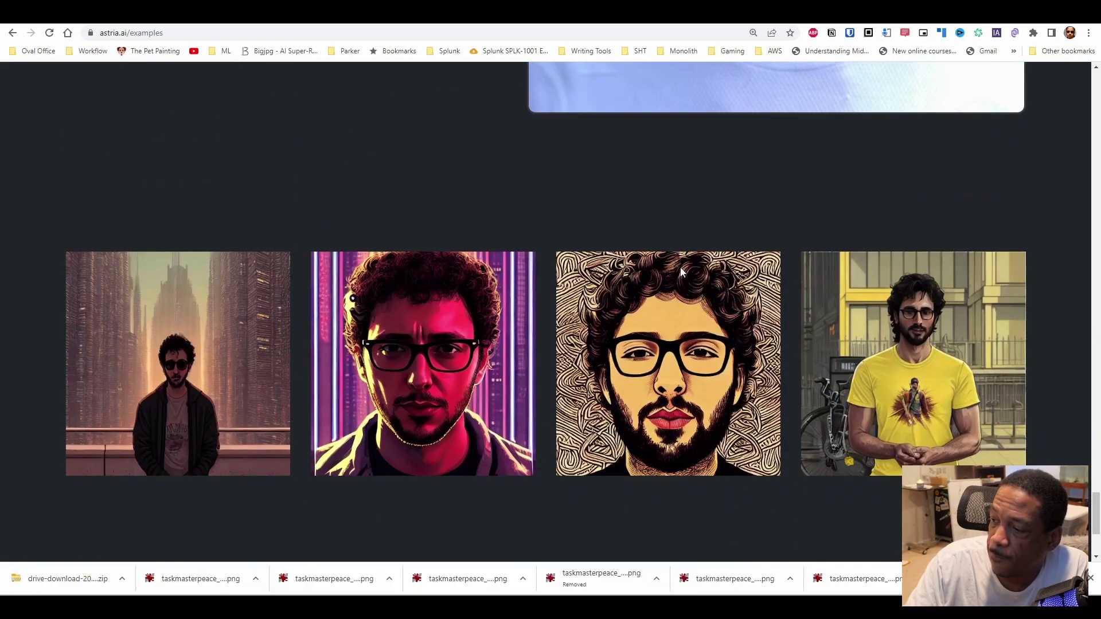
scroll(571, 267, down, 4)
scroll(528, 261, up, 5)
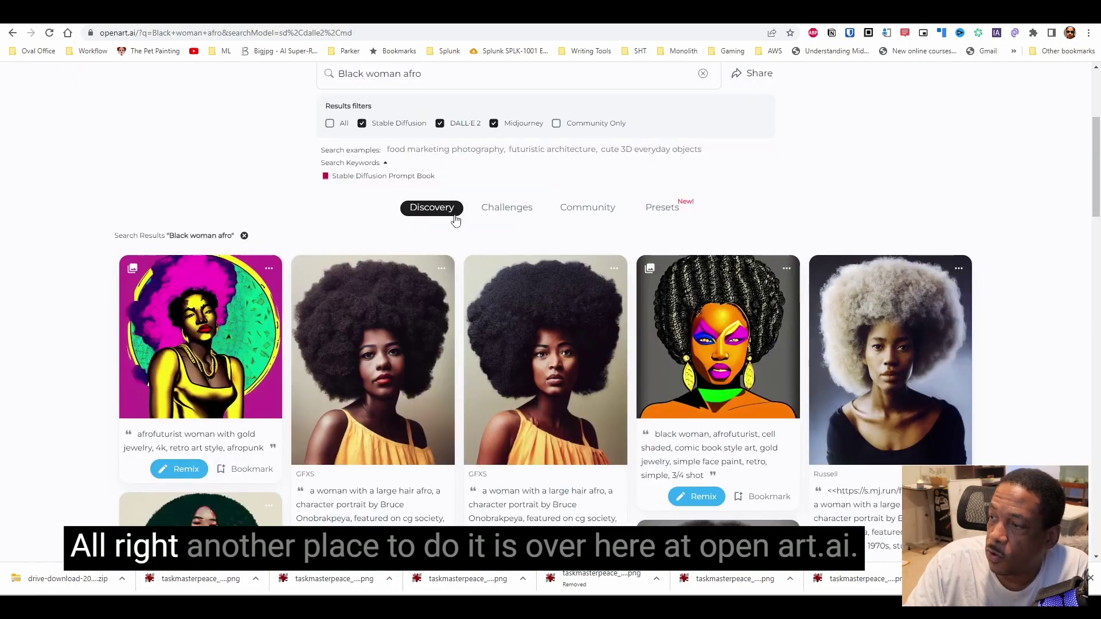
Open the OpenArt Photo Booth page, zoomed in for easier viewing.
scroll(455, 220, up, 4)
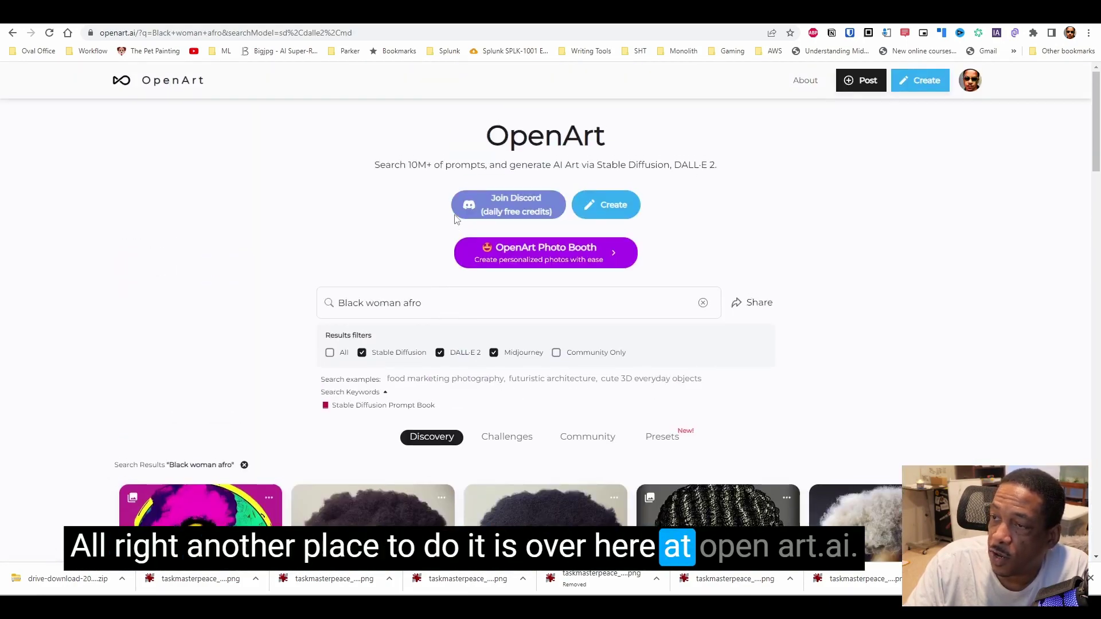
click(510, 256)
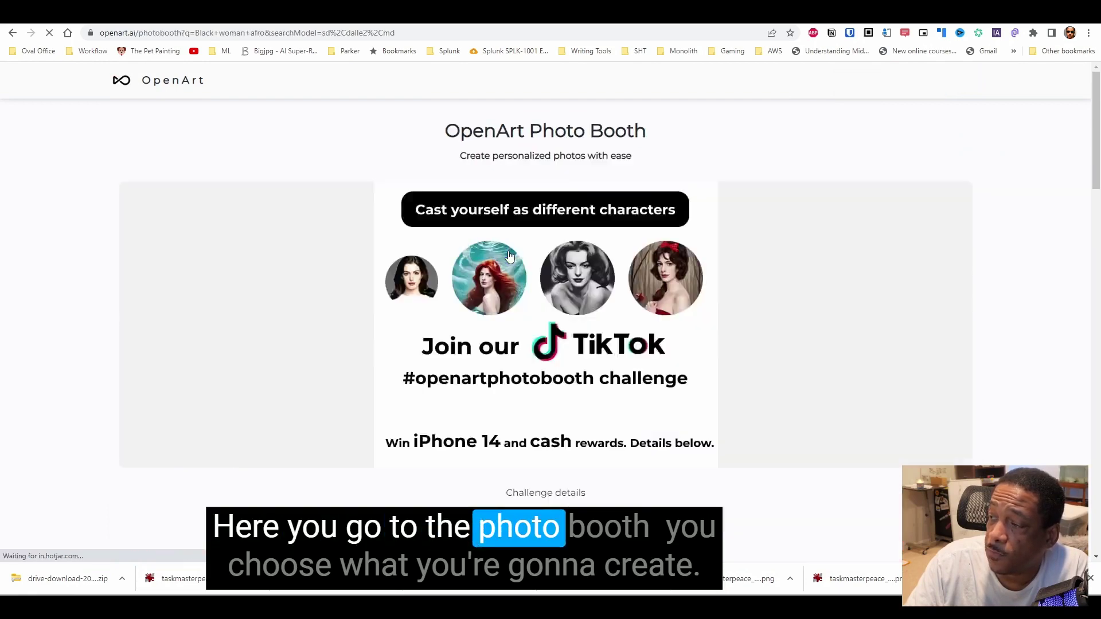
key(ctrl+plus)
scroll(512, 253, down, 10)
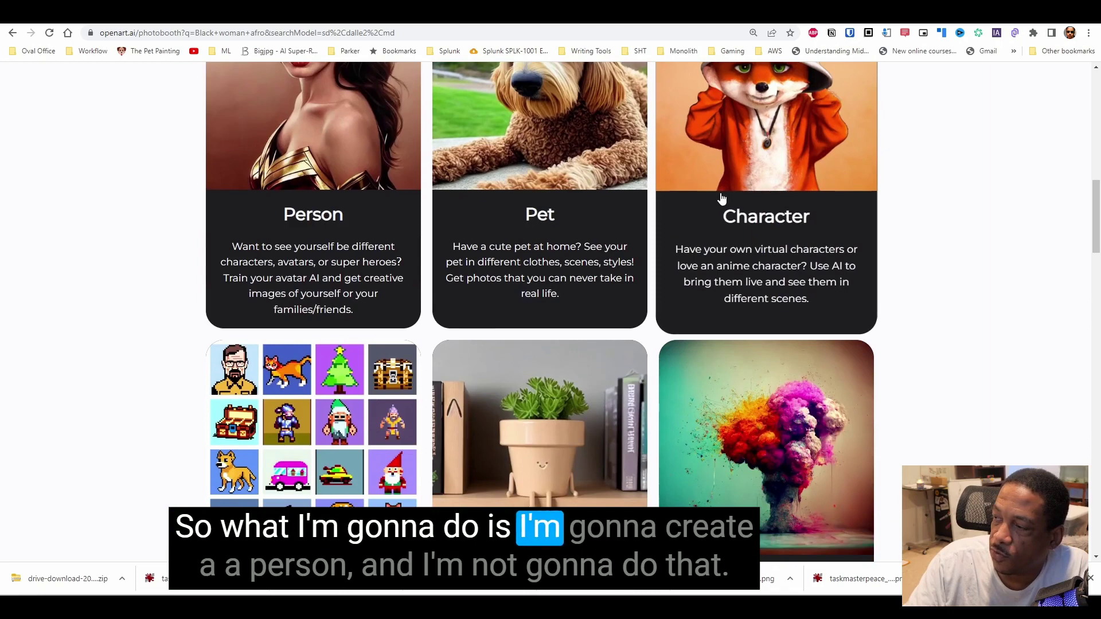
scroll(721, 198, up, 2)
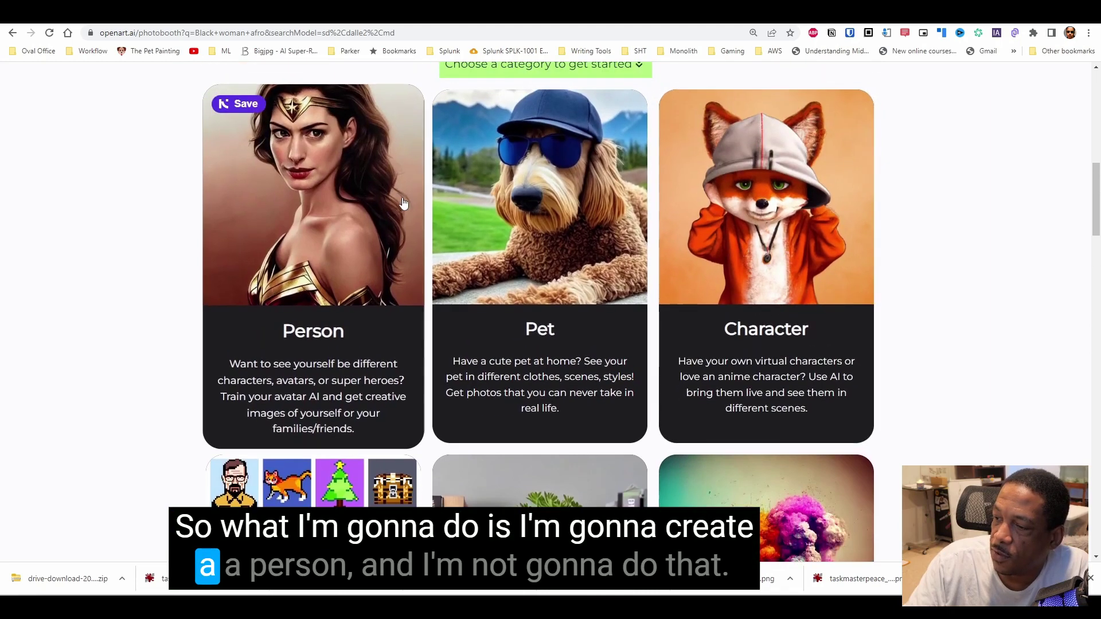
Choose the Person category and confirm the $10.00 model-training order.
click(360, 204)
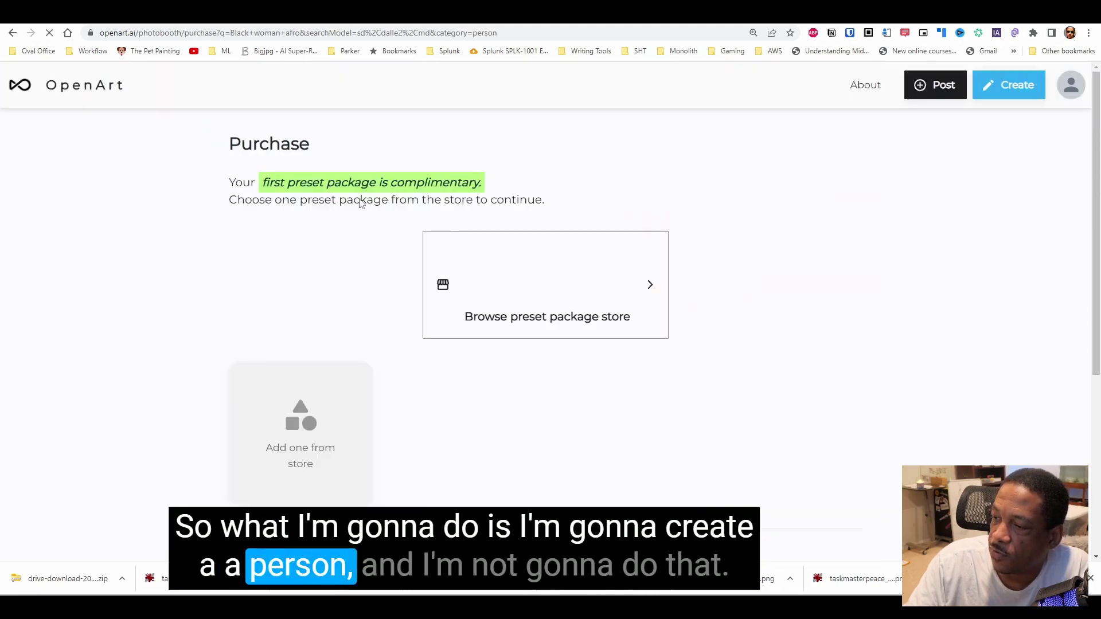
scroll(436, 226, down, 5)
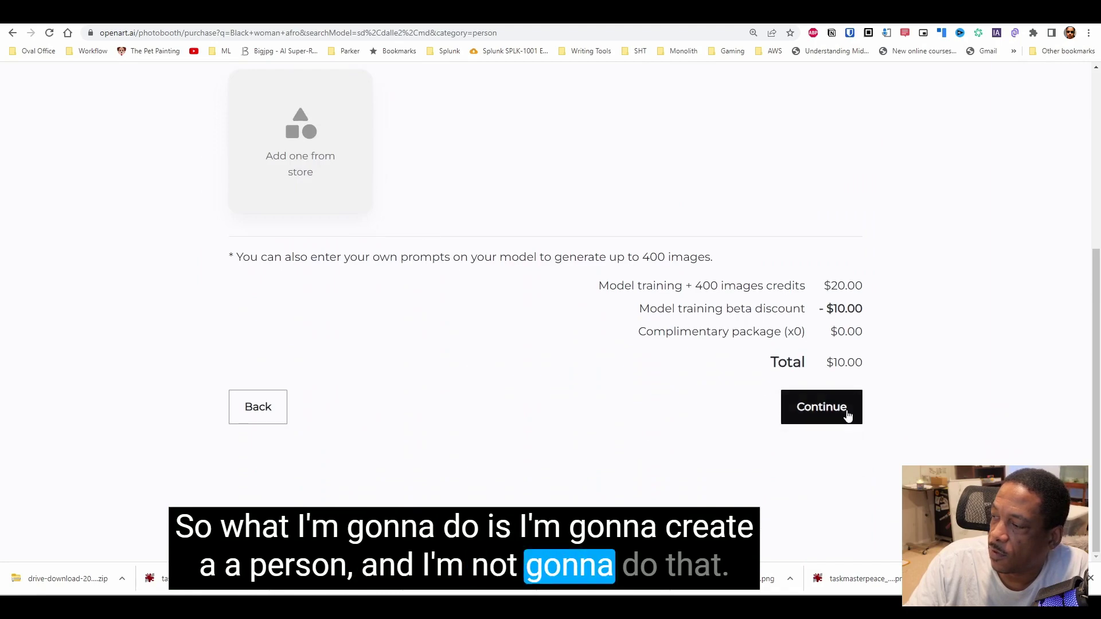
click(820, 410)
click(608, 110)
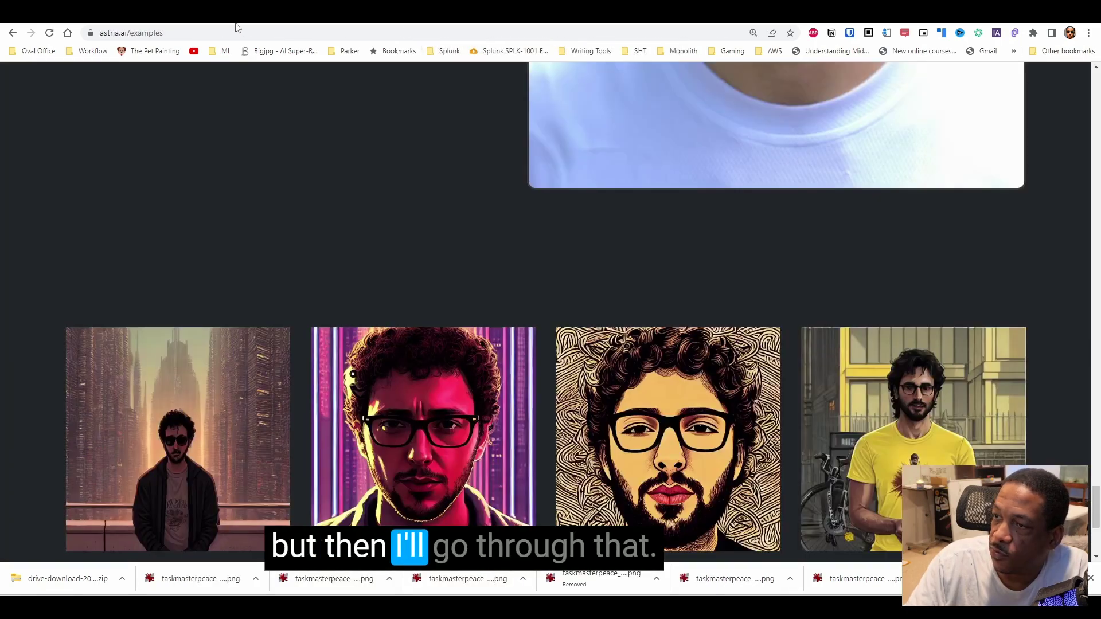
From the Tunes (2) list, start a blank New Finetune form.
scroll(916, 215, up, 5)
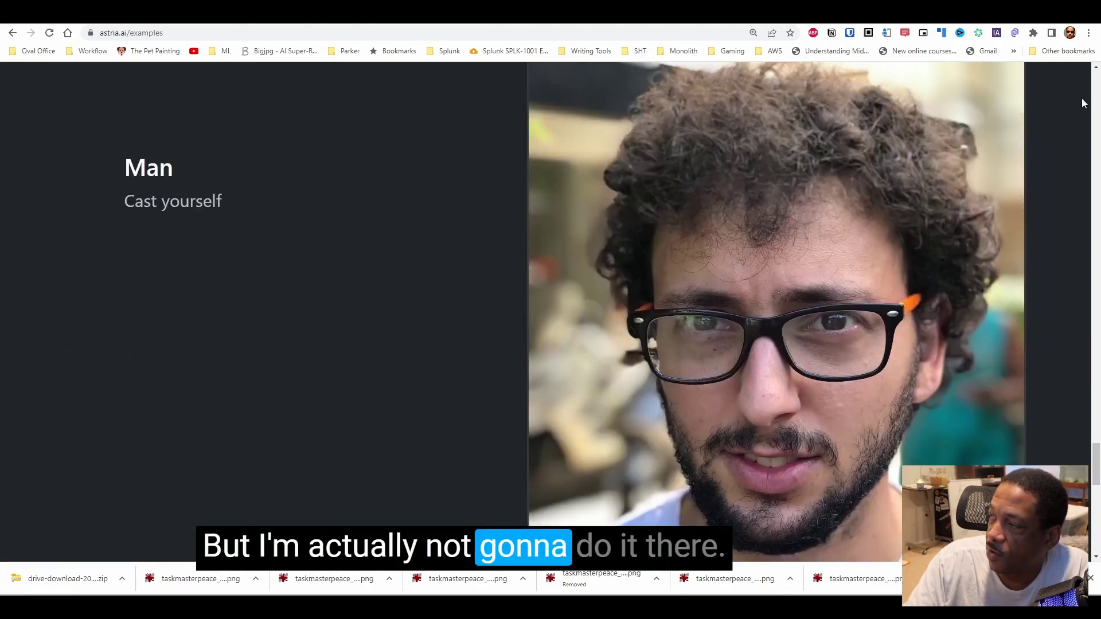
scroll(1081, 98, up, 15)
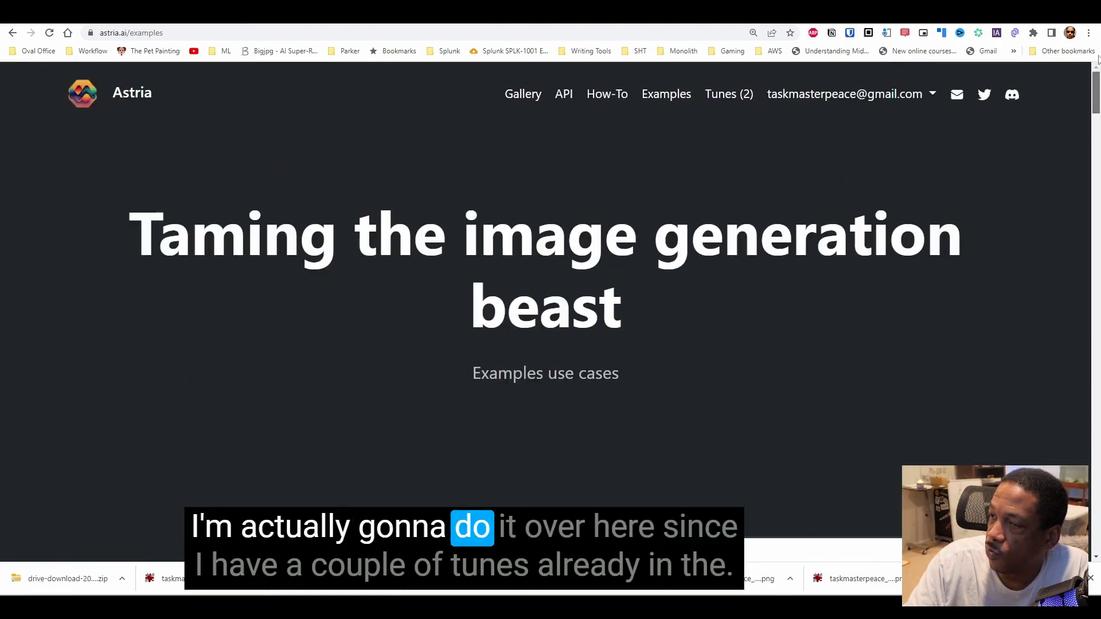
click(726, 101)
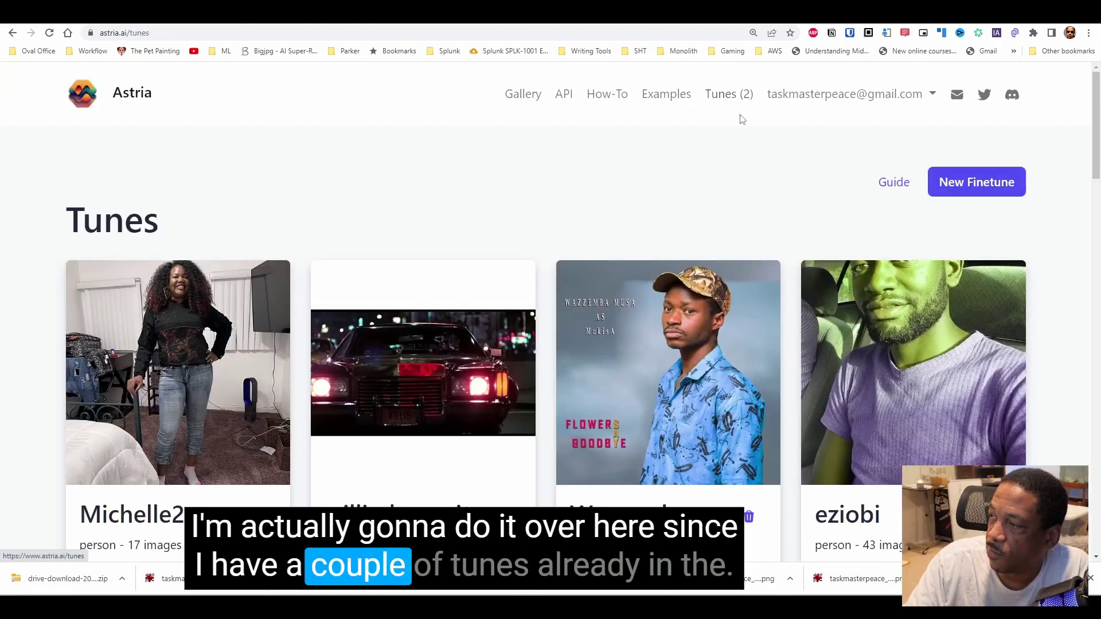
click(940, 182)
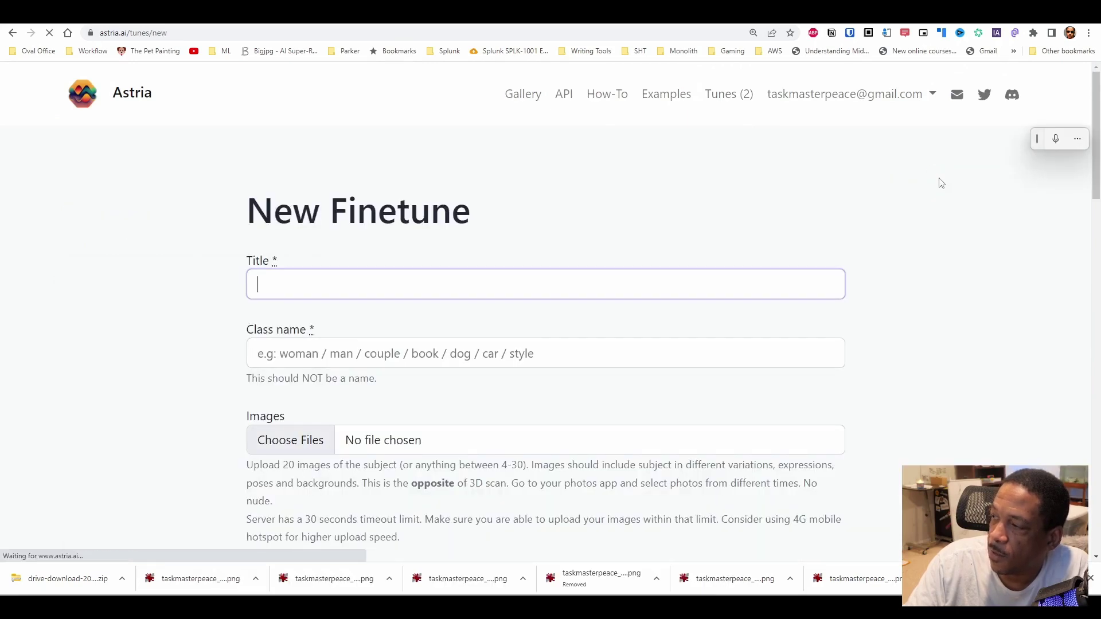
Bring up an enlarged image picker and enter the birme-512x512 (1) folder in Downloads.
click(288, 439)
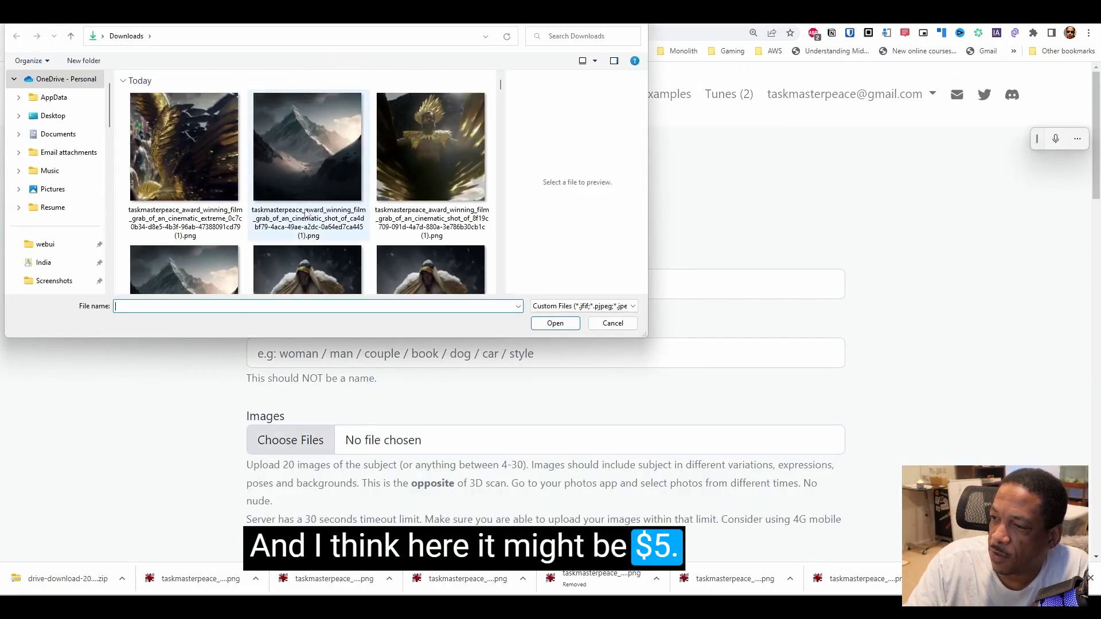
drag(643, 335, 1006, 565)
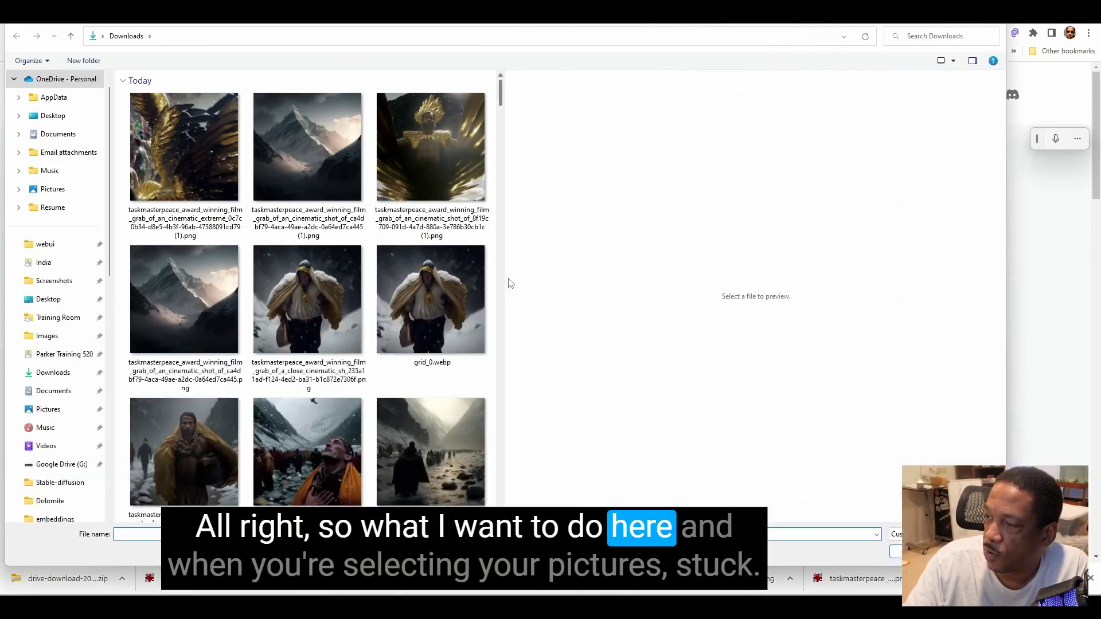
drag(505, 277, 787, 277)
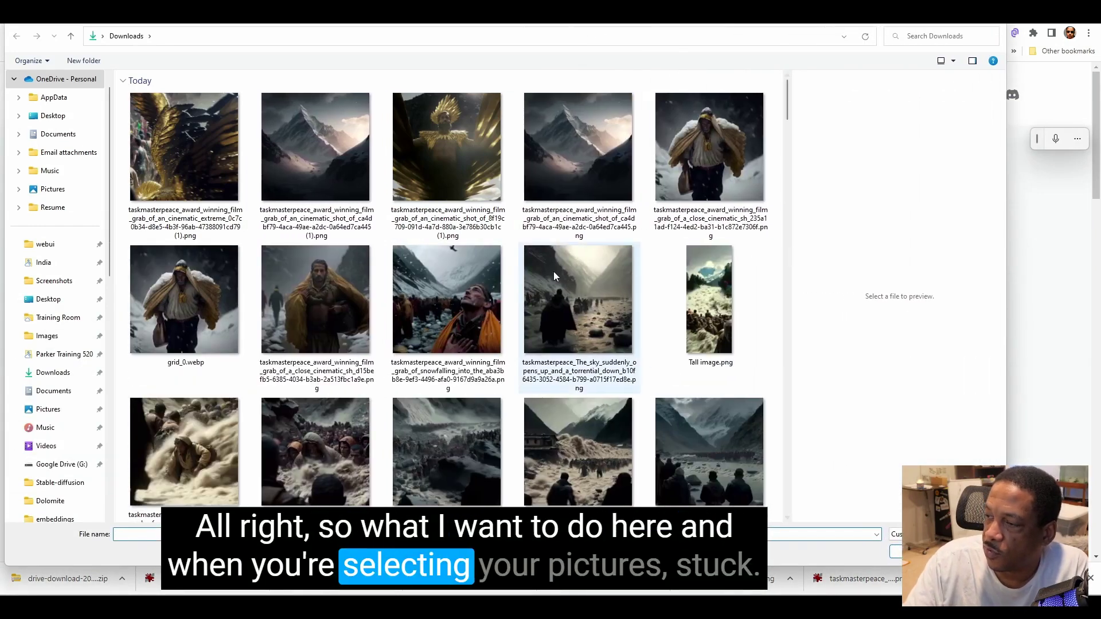
scroll(503, 304, down, 2)
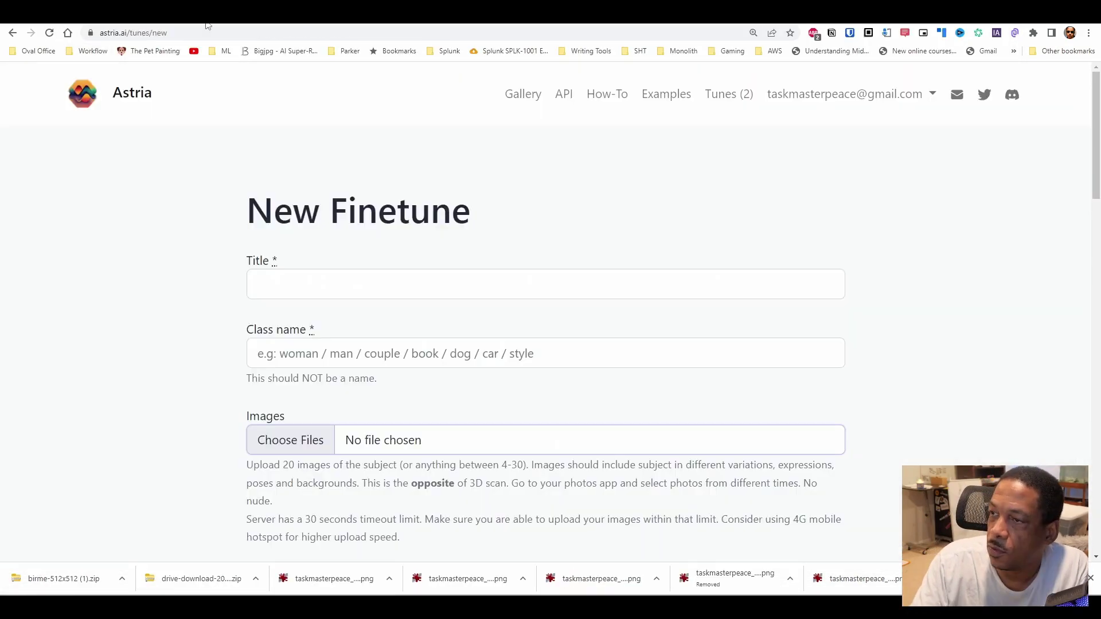
click(290, 440)
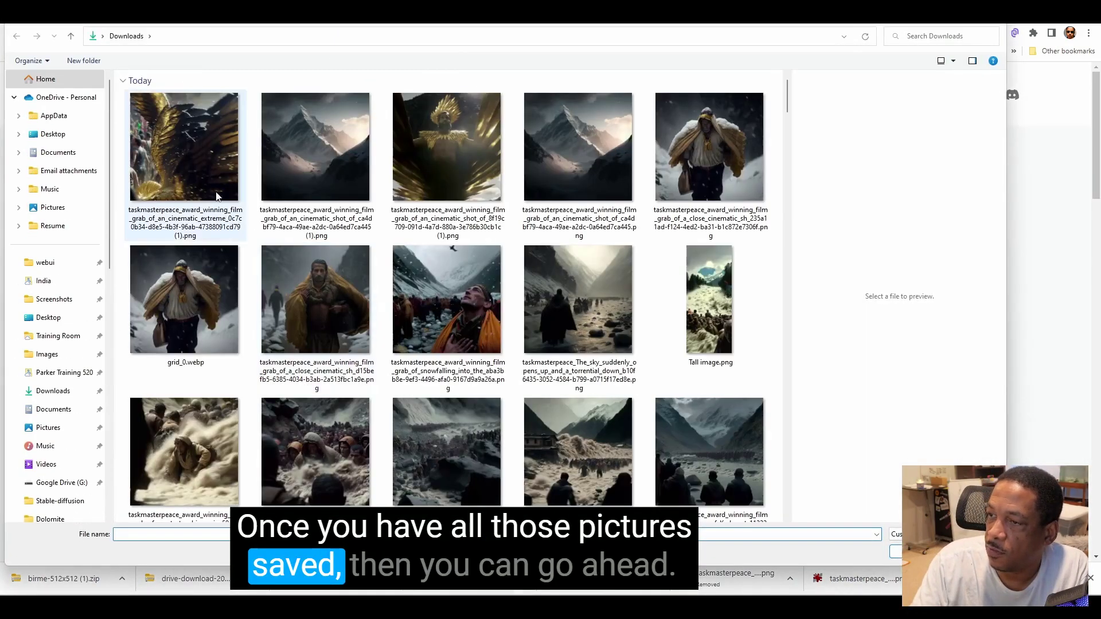
scroll(301, 280, down, 10)
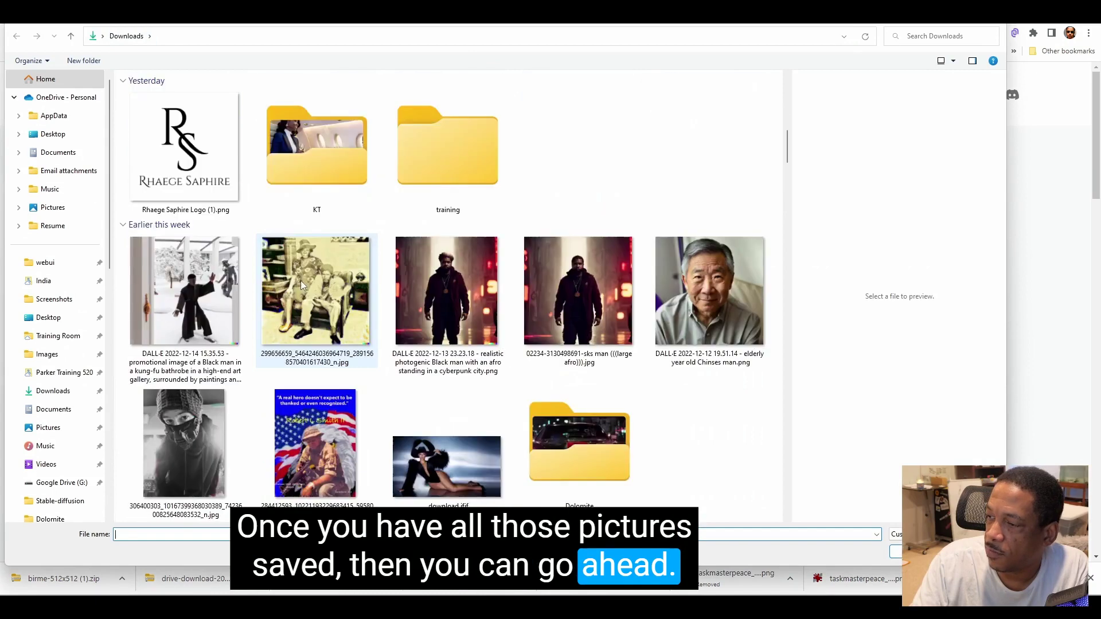
double_click(444, 149)
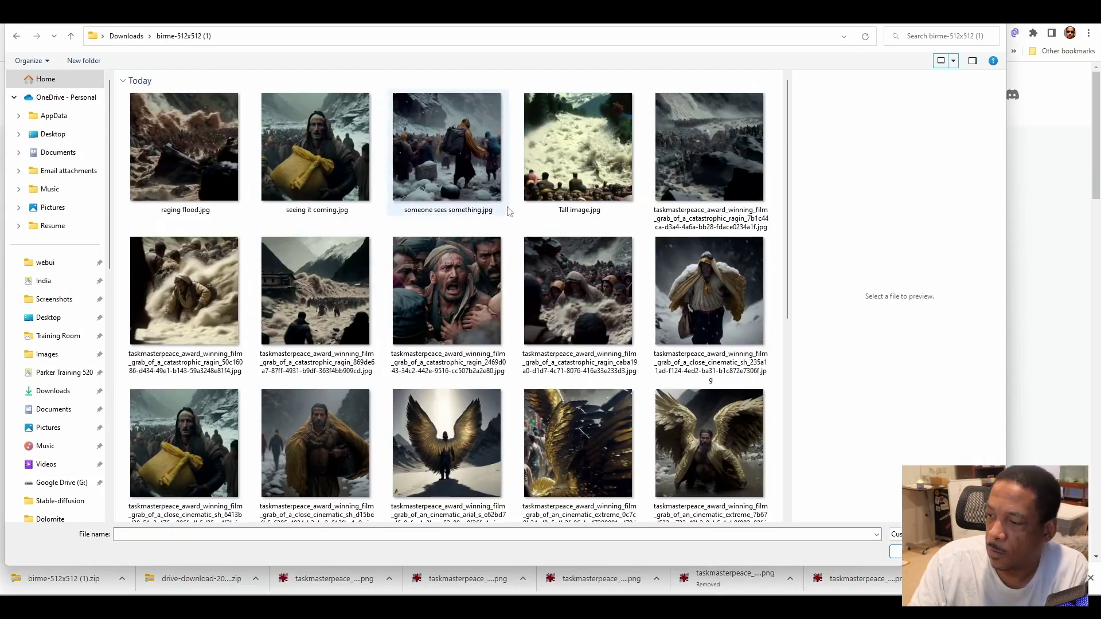
Select the first winged-man pictures: from behind, kneeling in water, studio and close-up portraits.
click(440, 436)
scroll(502, 425, down, 3)
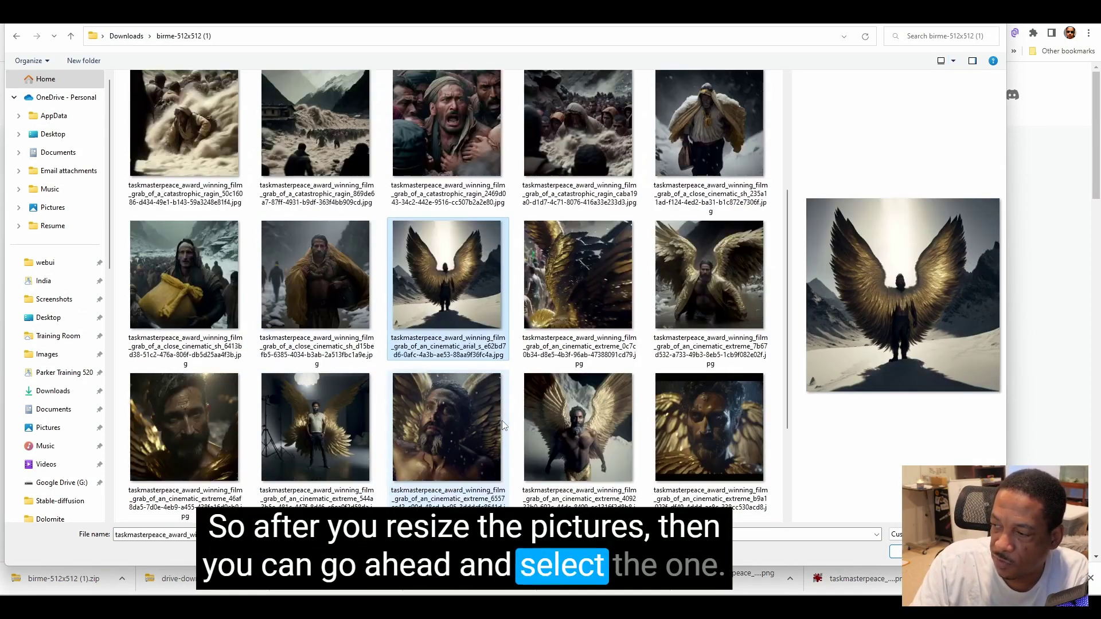
scroll(501, 420, down, 3)
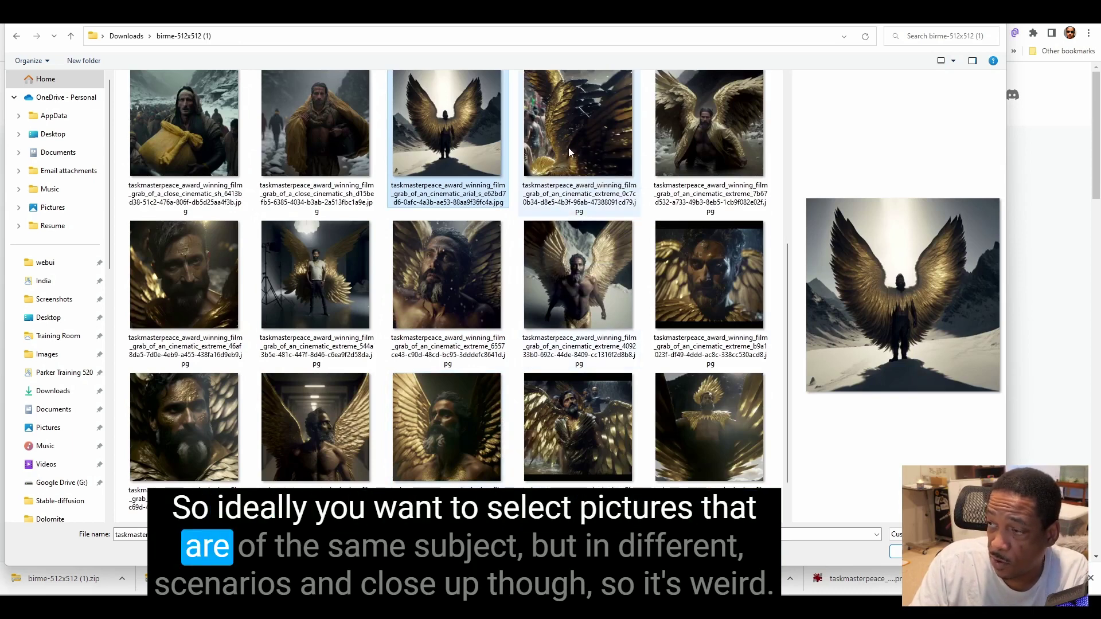
ctrl+click(693, 141)
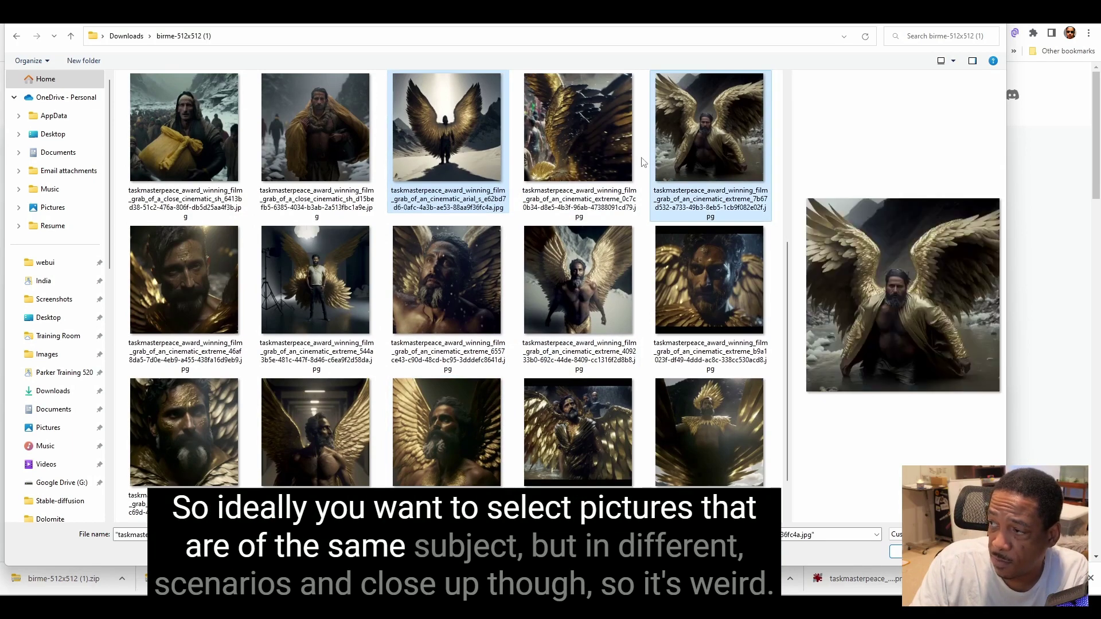
ctrl+click(187, 273)
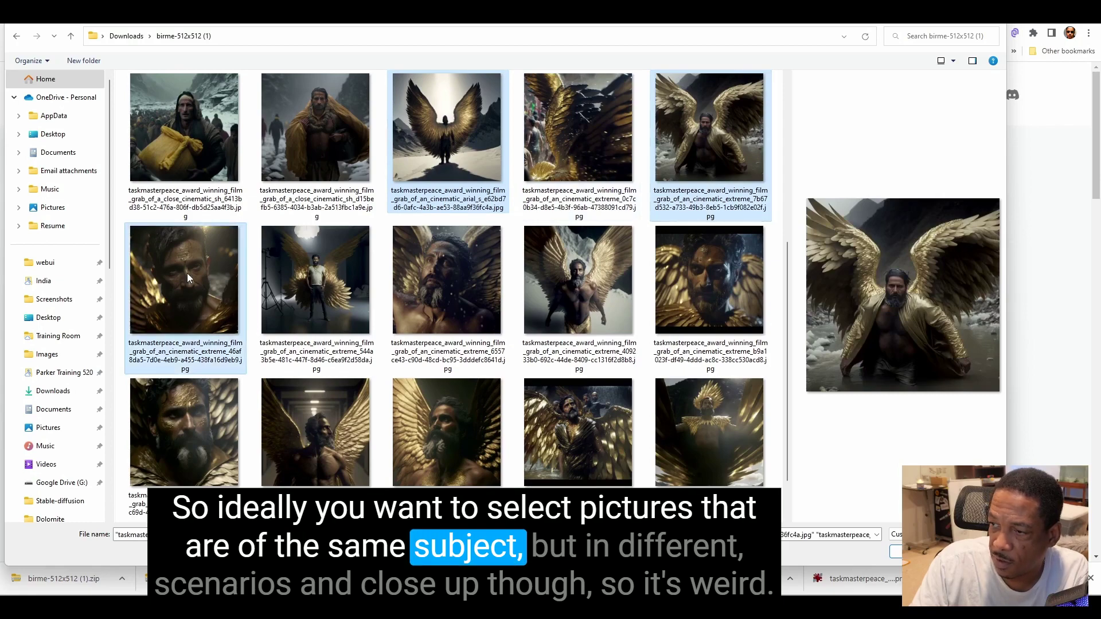
ctrl+click(286, 280)
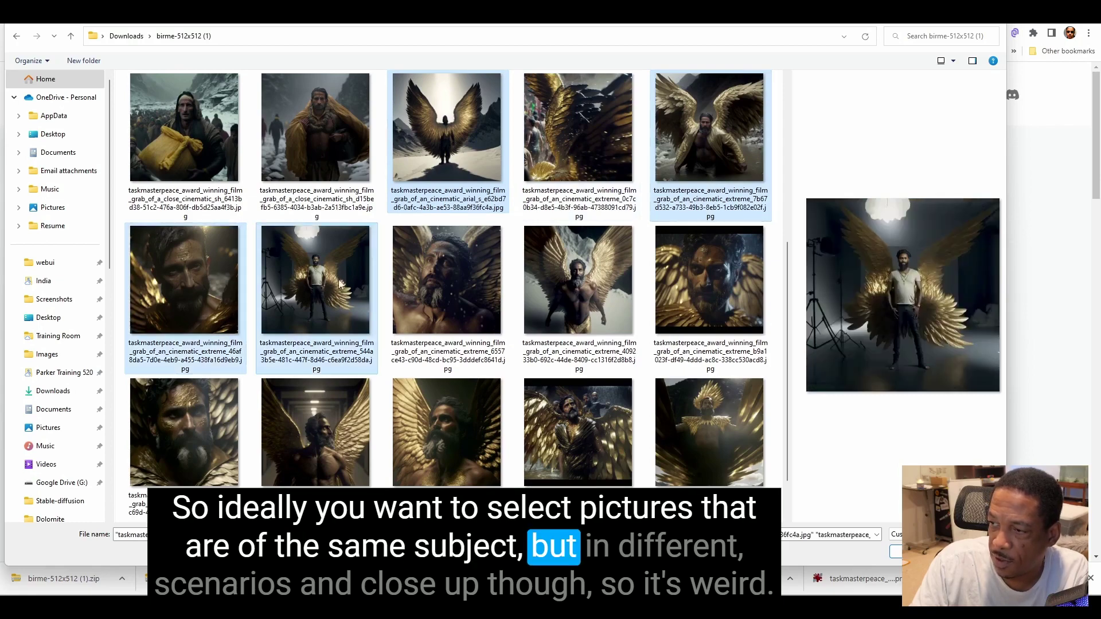
ctrl+click(422, 285)
ctrl+click(701, 301)
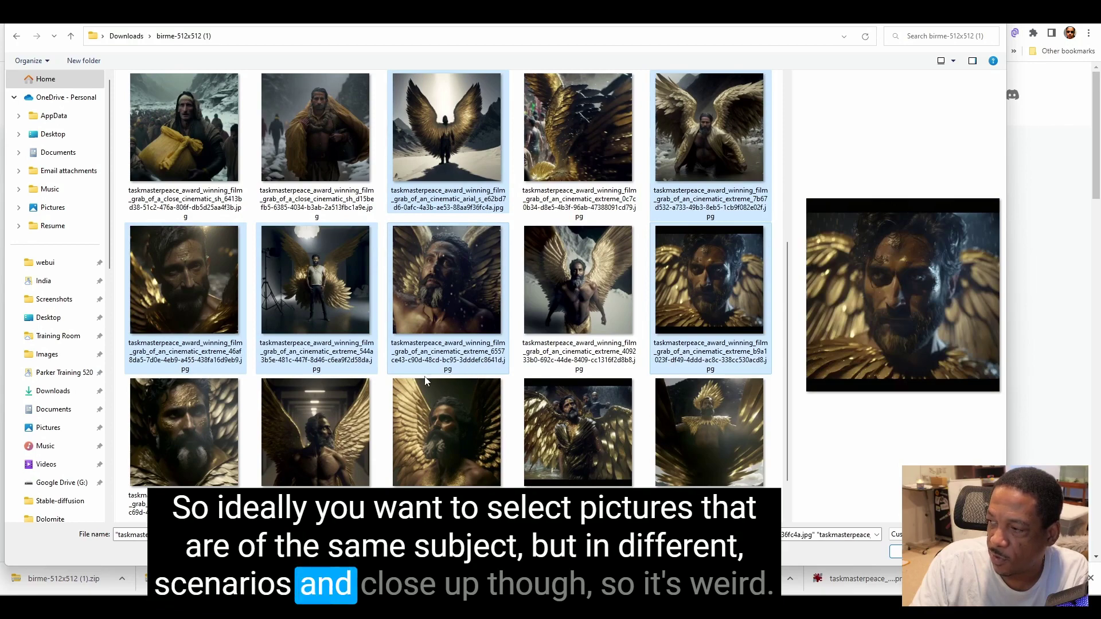
ctrl+click(198, 432)
Add the hallway, crowd, bare-chested and remaining winged images, then confirm all 13 for upload.
ctrl+click(338, 426)
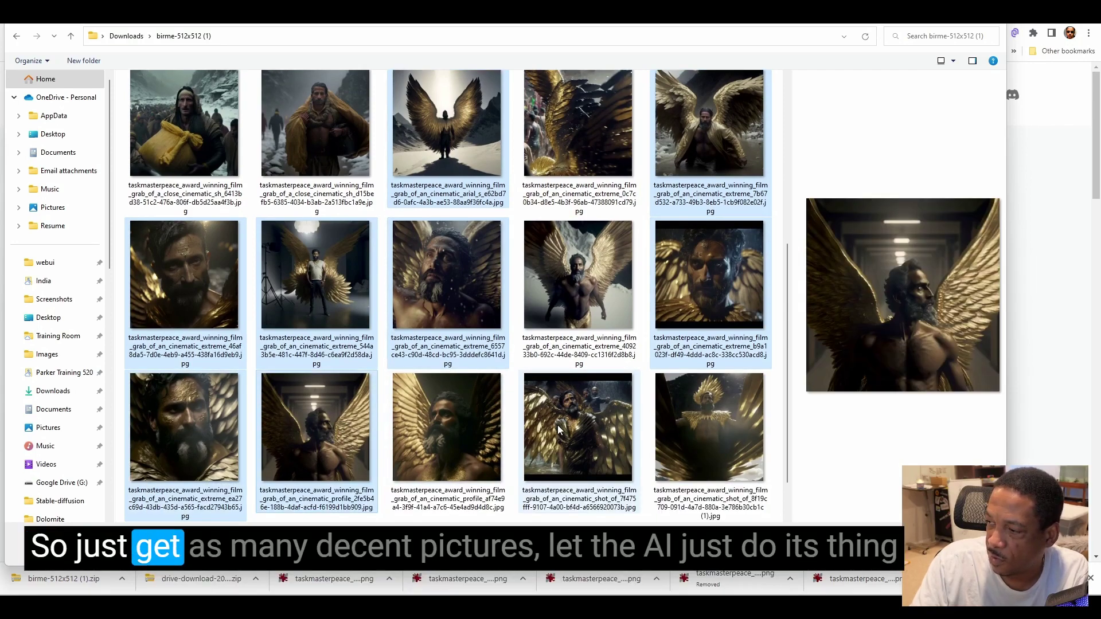
ctrl+click(557, 425)
scroll(612, 430, down, 5)
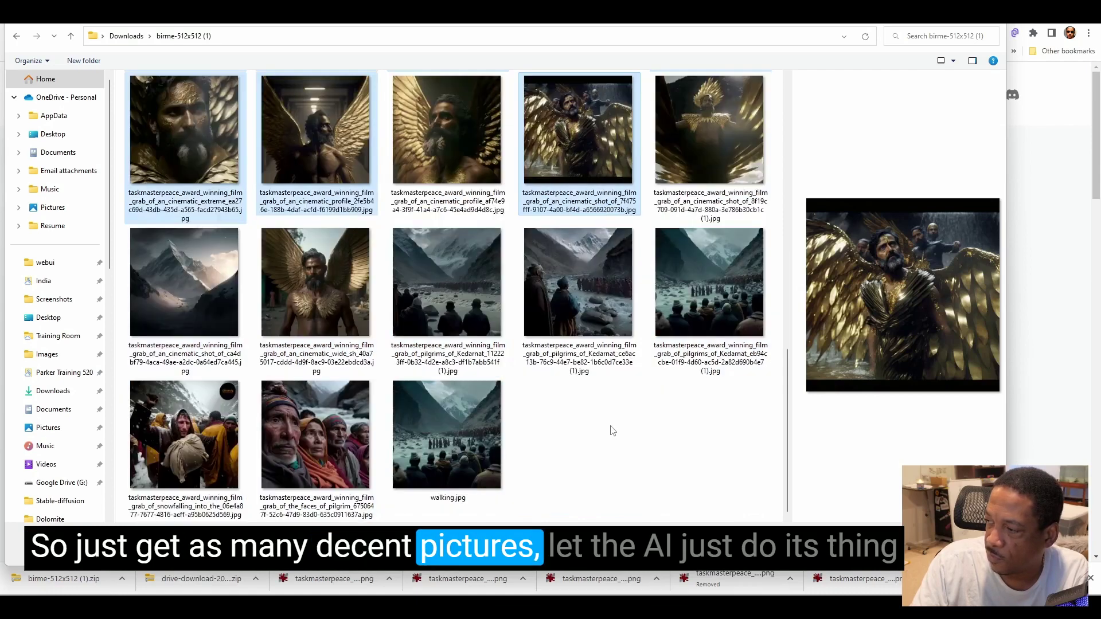
ctrl+click(611, 430)
scroll(790, 289, up, 5)
drag(790, 289, 785, 280)
ctrl+click(629, 185)
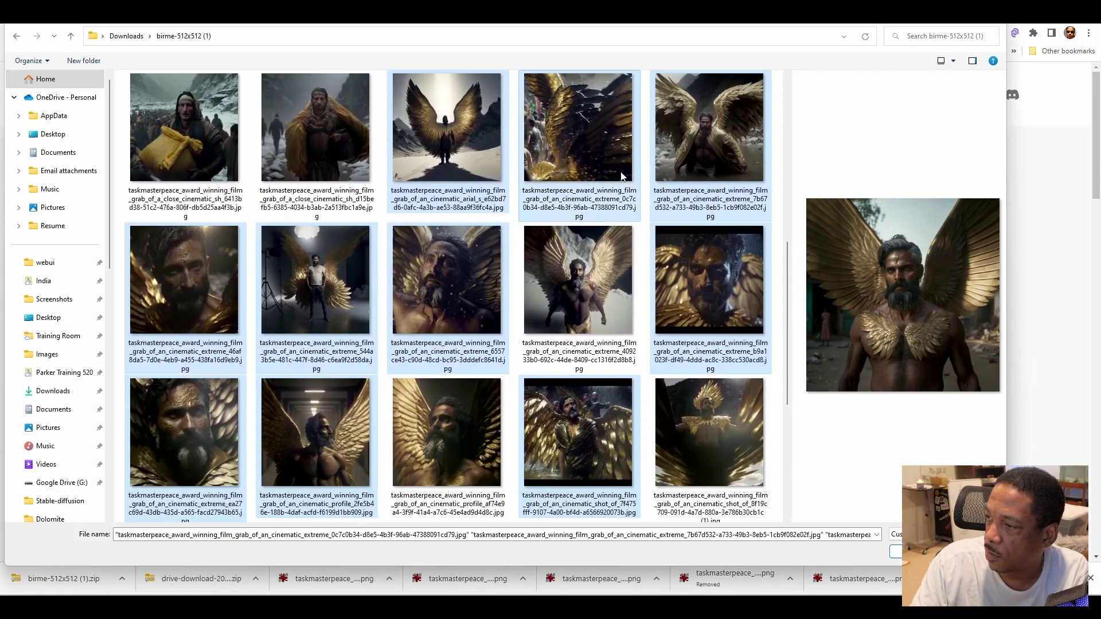
ctrl+click(584, 271)
key(Return)
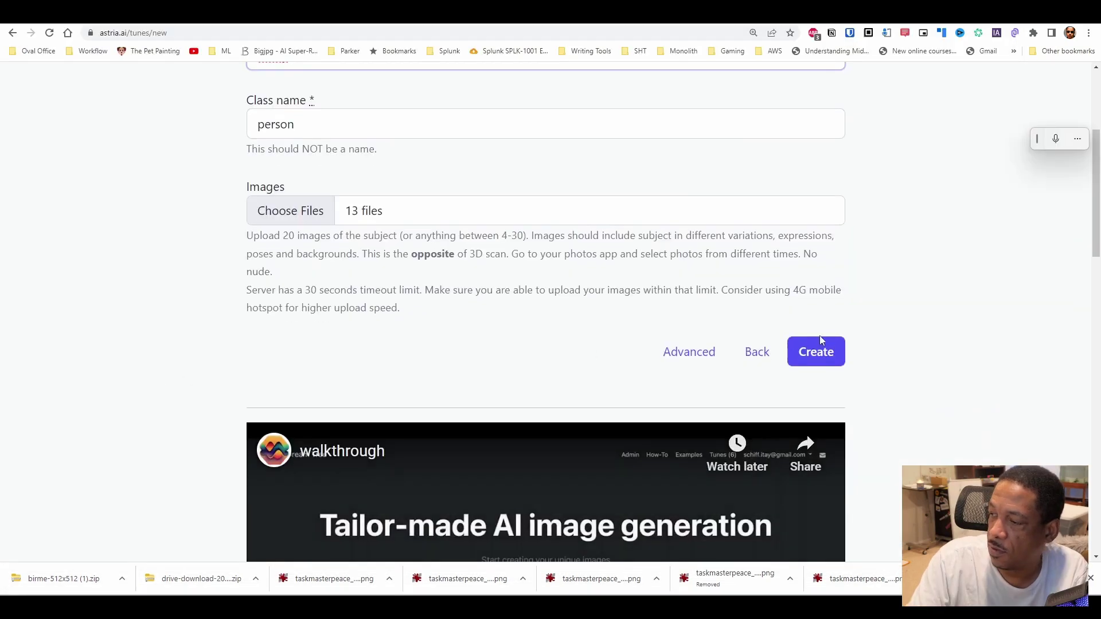
Set 1300 training steps under Advanced and create the person fine-tune.
click(690, 352)
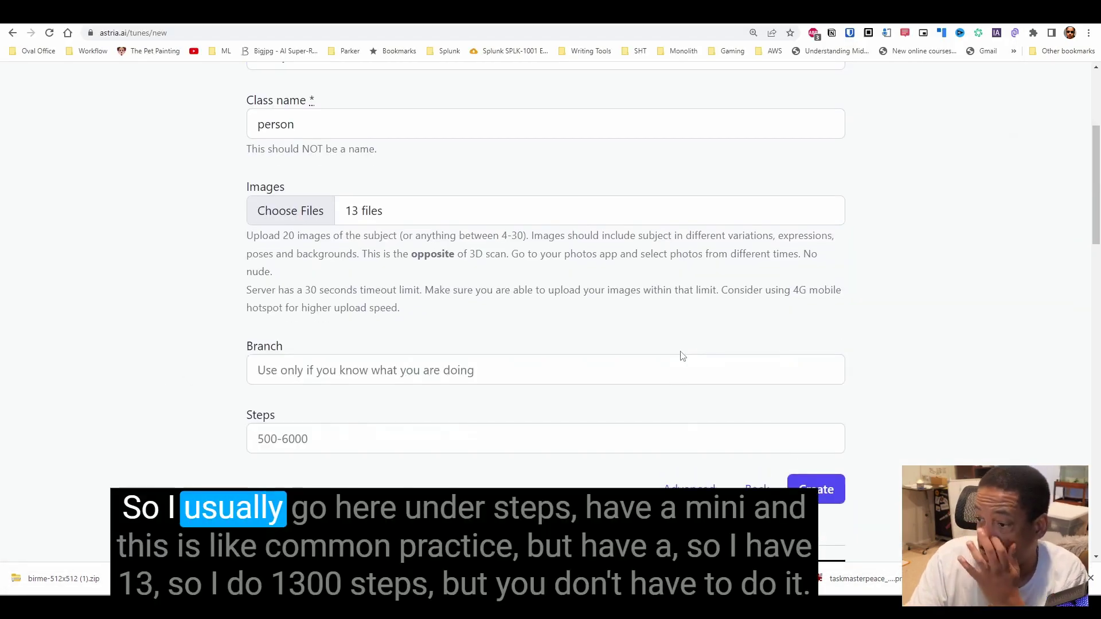
scroll(330, 227, up, 2)
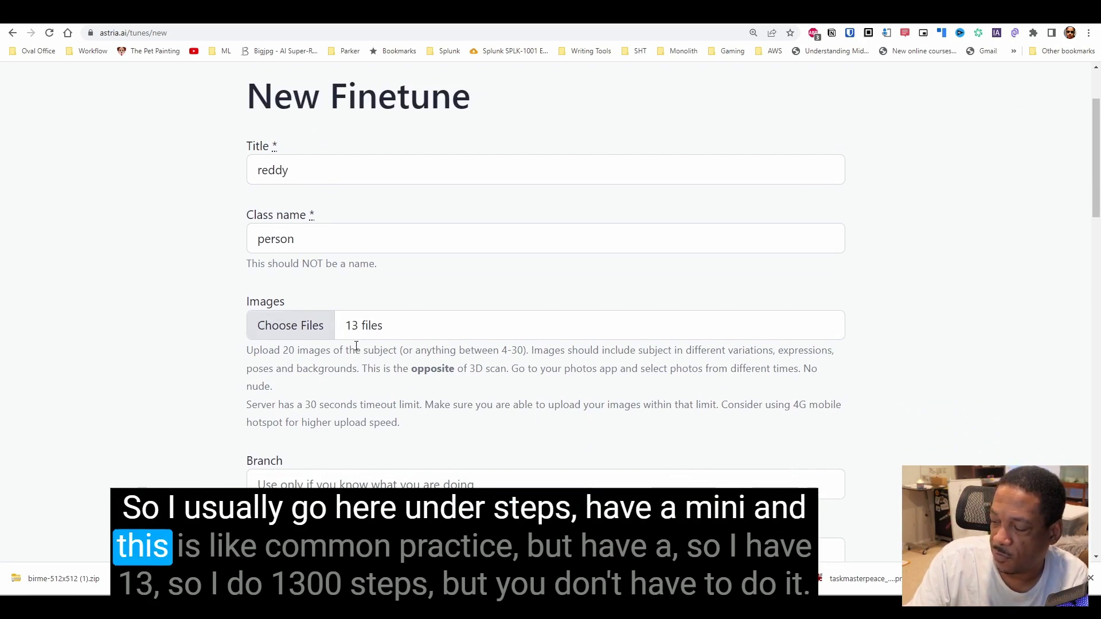
scroll(356, 346, down, 2)
click(309, 438)
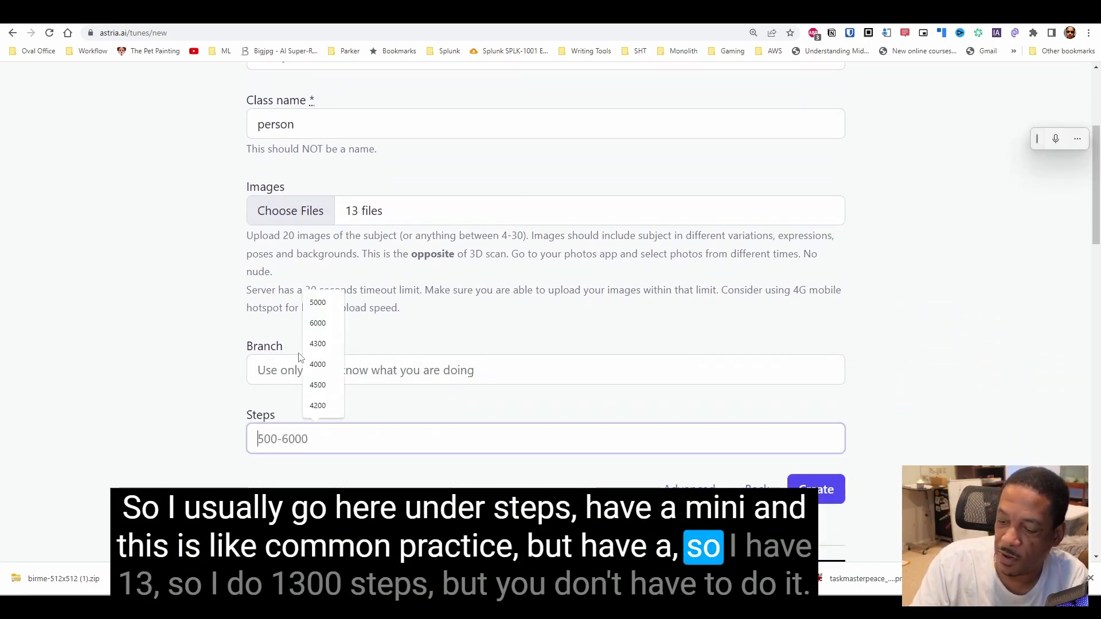
text(1300)
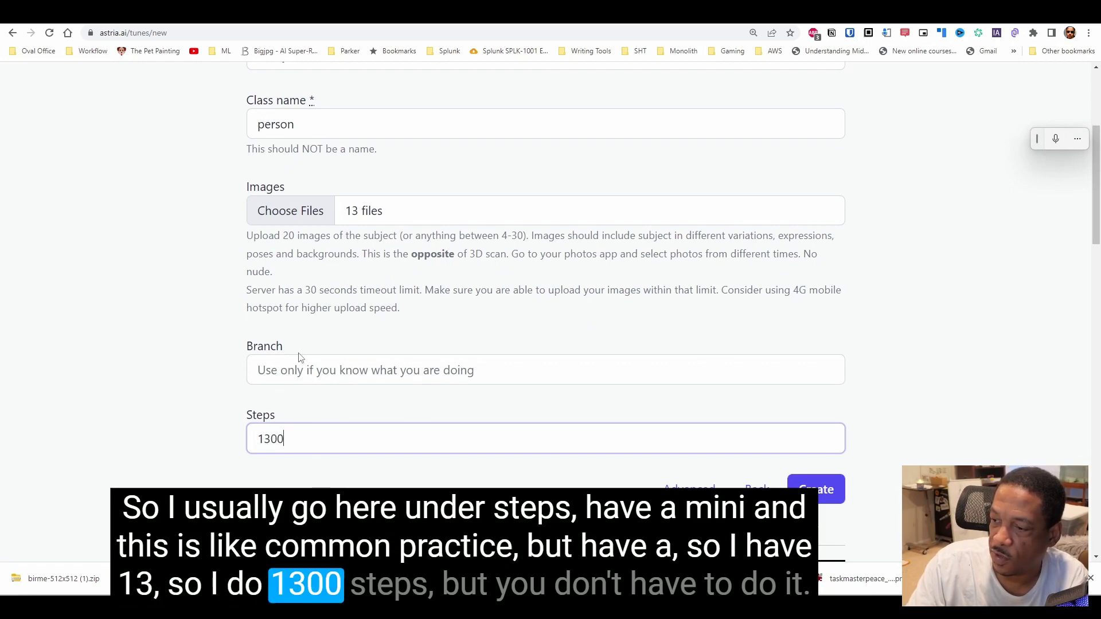
click(819, 496)
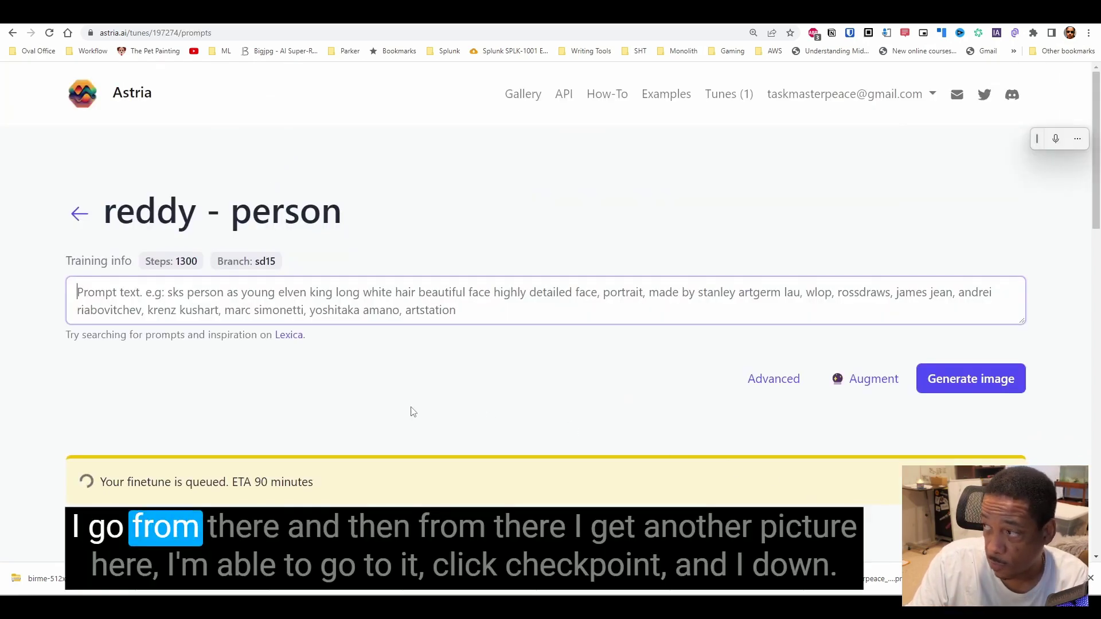
Open the finished Michelle2 person tune and download its ckpt checkpoint file.
click(80, 214)
scroll(612, 337, down, 2)
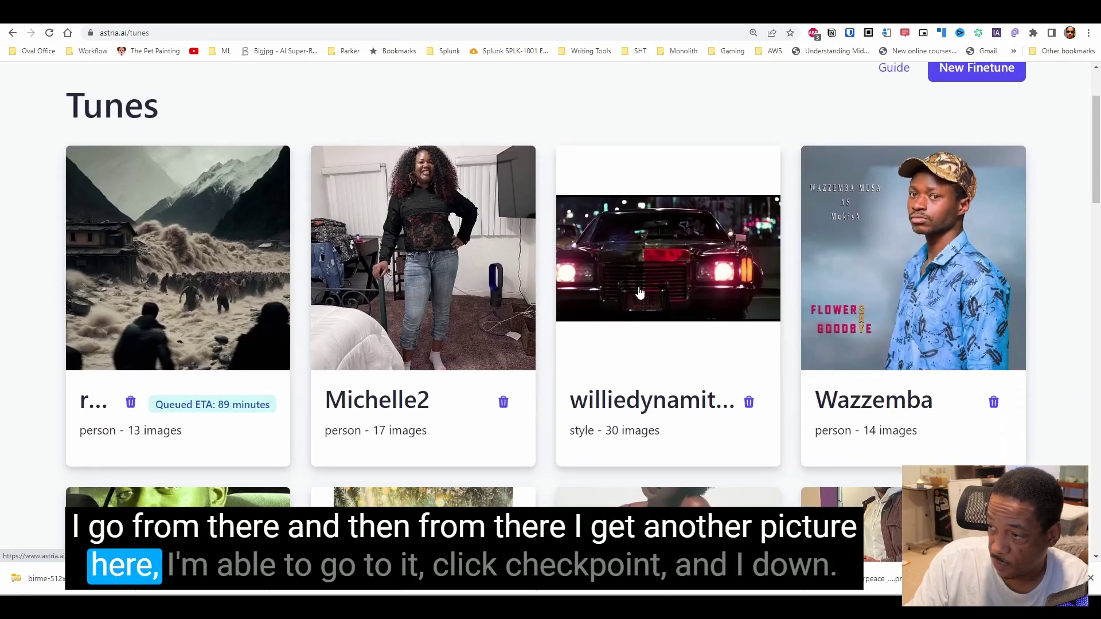
click(474, 246)
click(1004, 217)
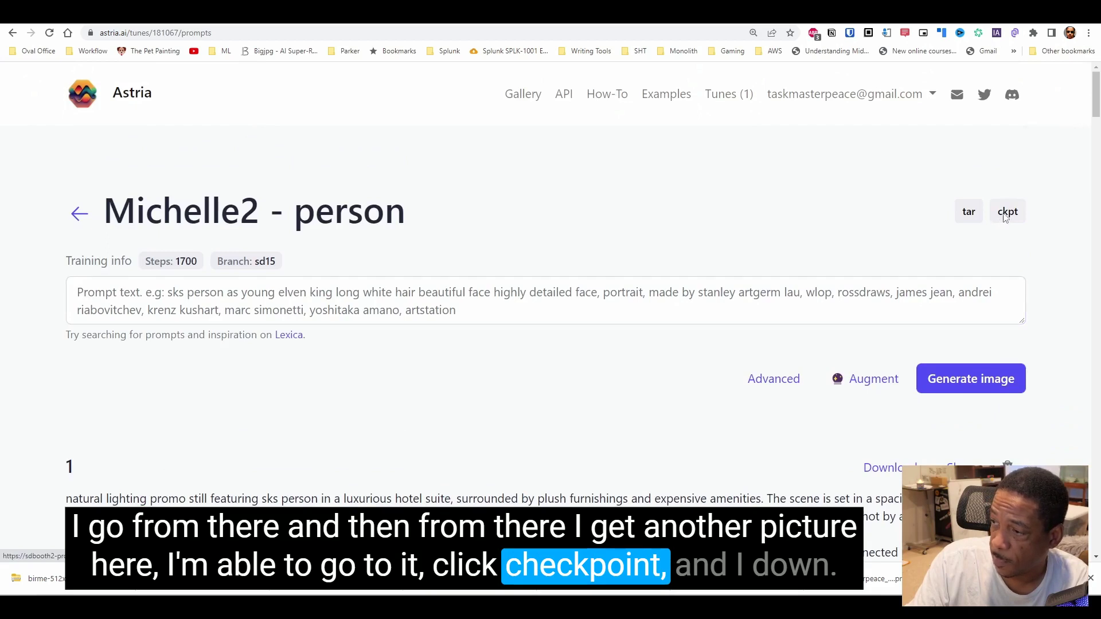